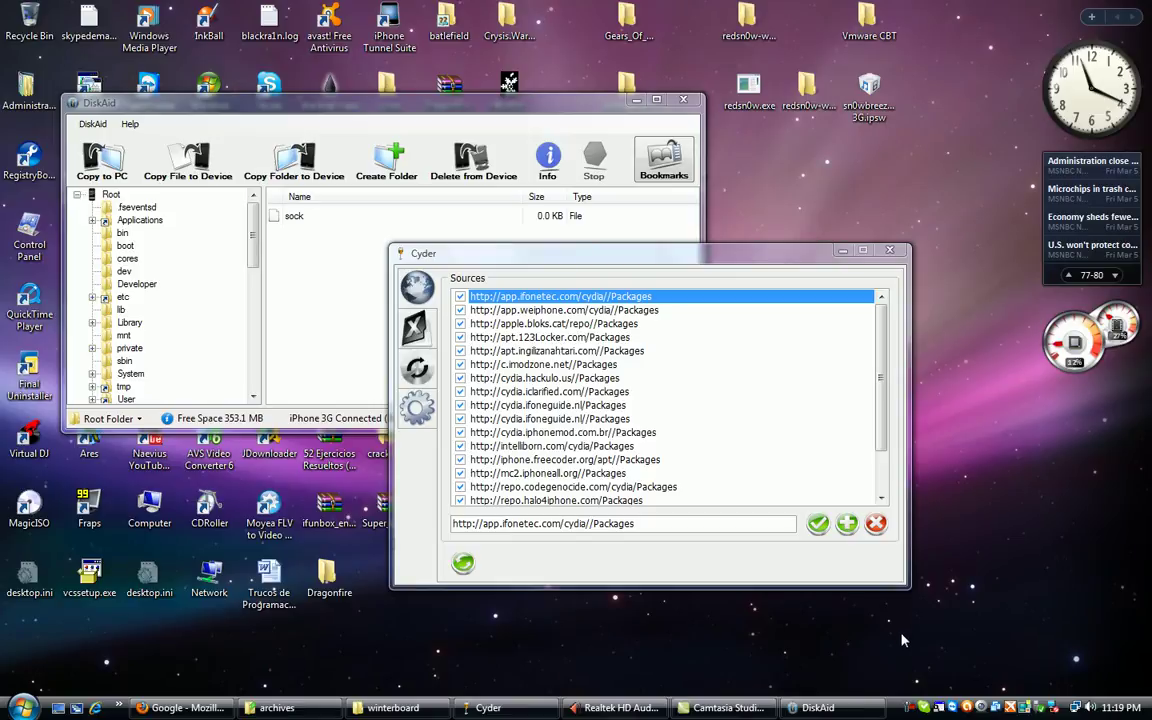
drag(730, 262, 750, 252)
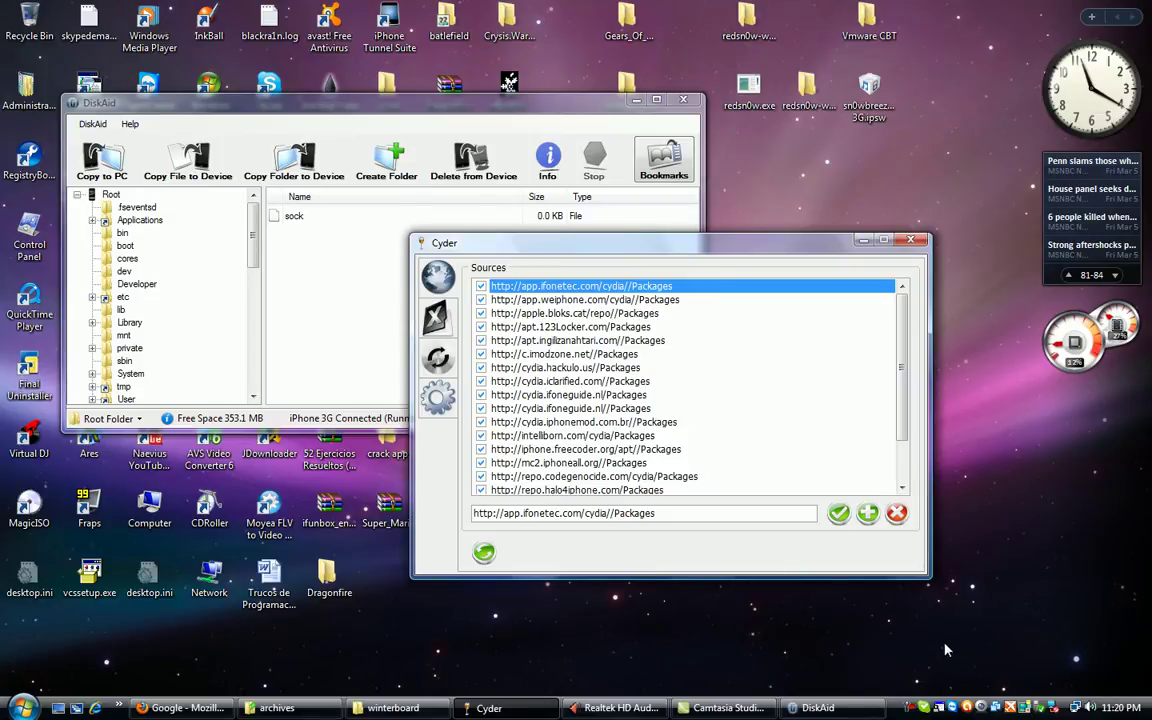
drag(647, 250, 615, 261)
mouse_move(859, 319)
mouse_down()
mouse_move(866, 360)
mouse_move(866, 320)
mouse_up()
click(748, 295)
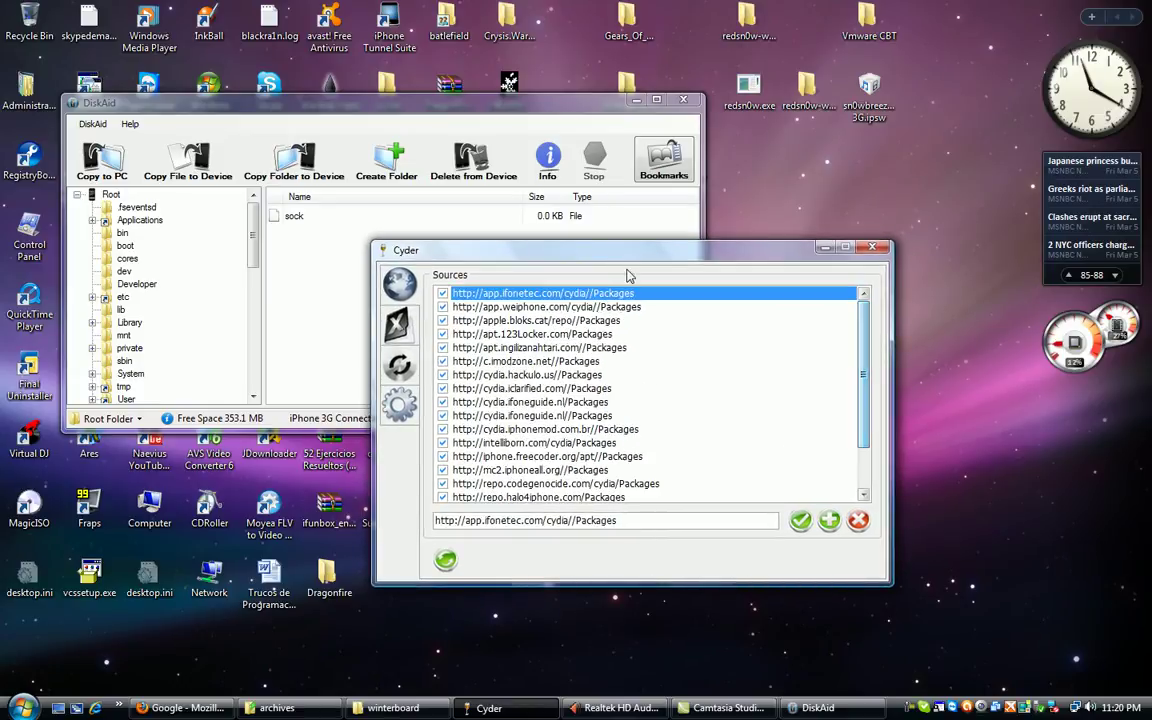
drag(571, 253, 618, 266)
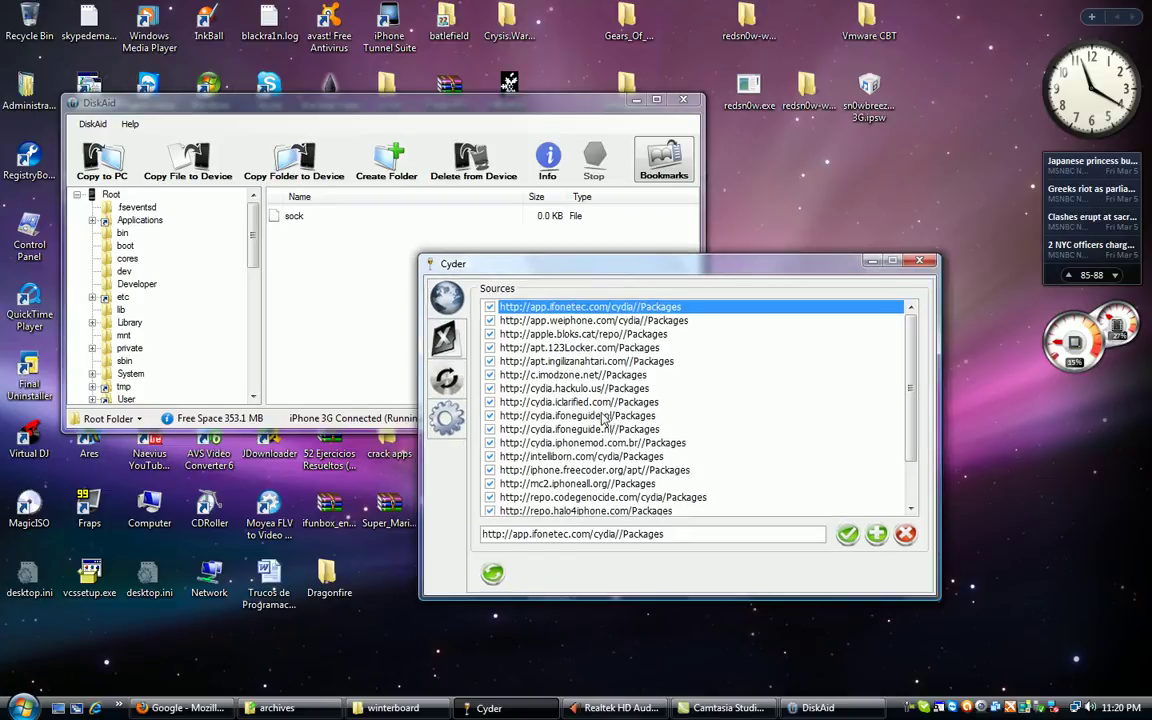
scroll(908, 350, down, 2)
scroll(906, 340, up, 2)
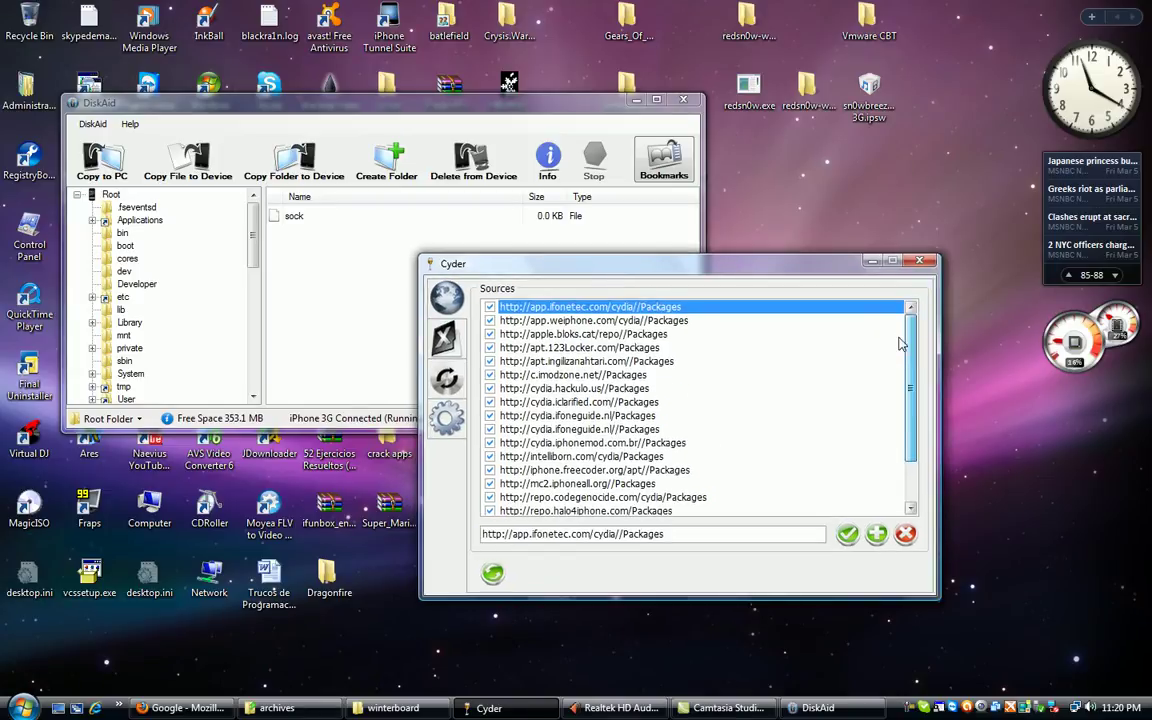
mouse_move(628, 273)
mouse_down()
mouse_move(716, 294)
mouse_move(759, 285)
mouse_move(642, 262)
mouse_up()
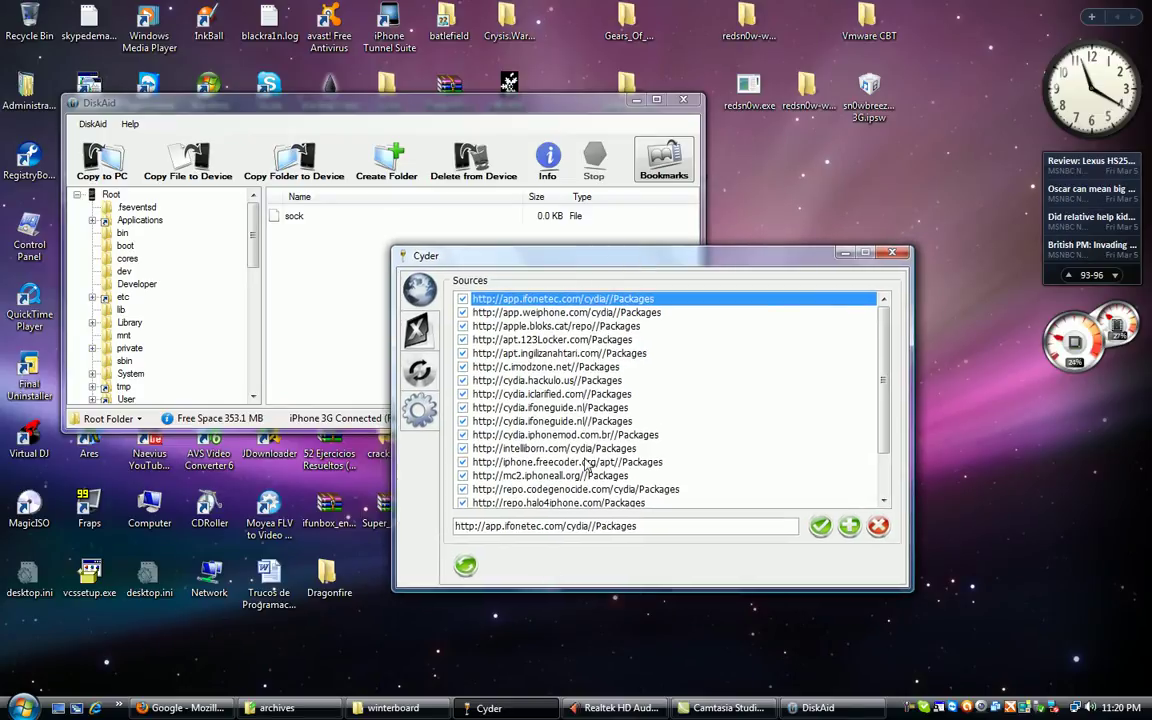
drag(548, 255, 580, 257)
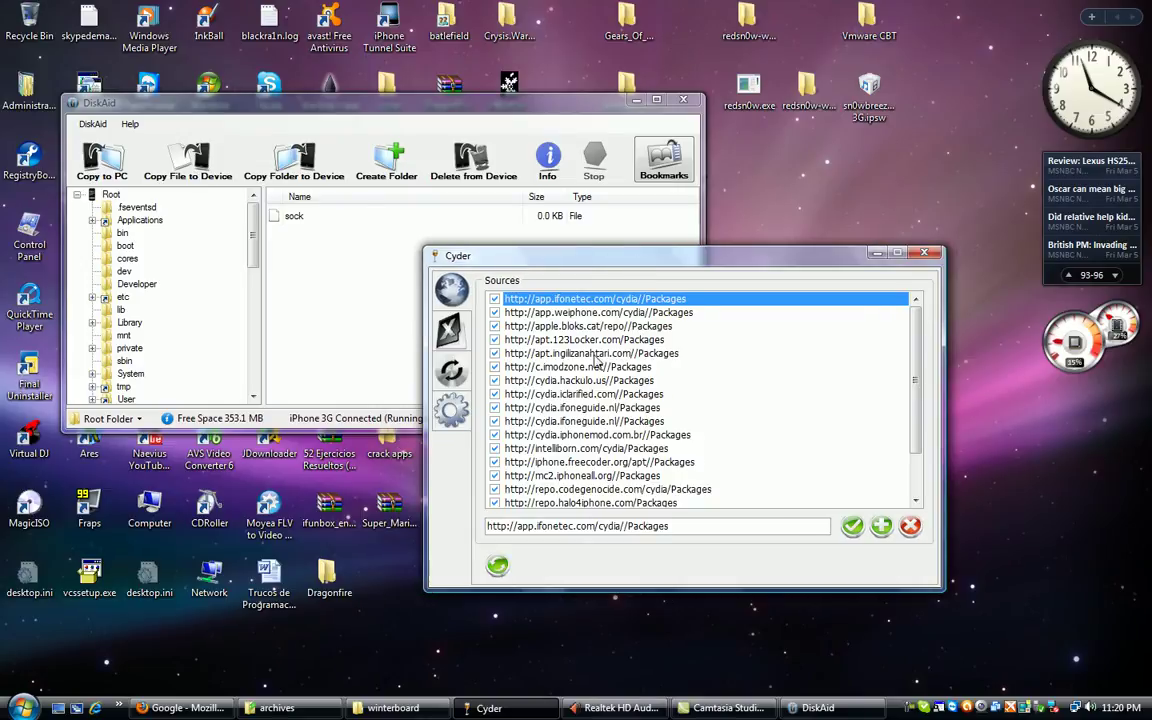
Switch to Firefox, search Google for "winterboard download for iphone" and open the Softpedia page for WinterBoard 0.9.2993-1
click(182, 708)
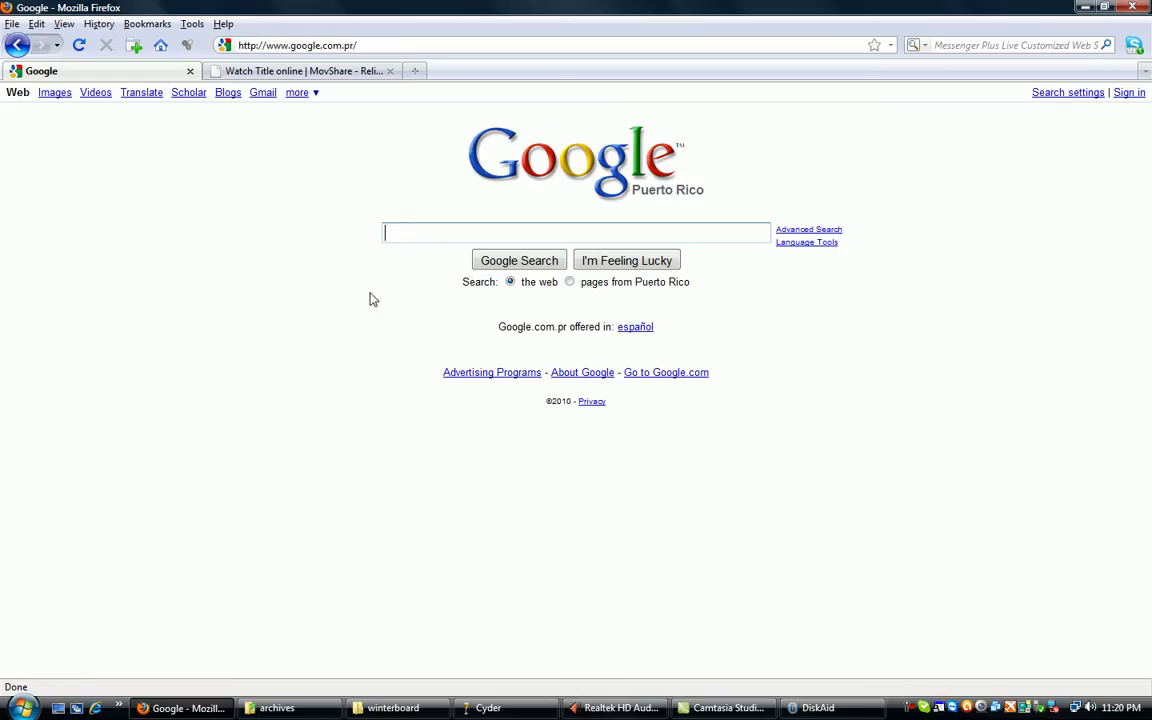
click(407, 234)
text(i)
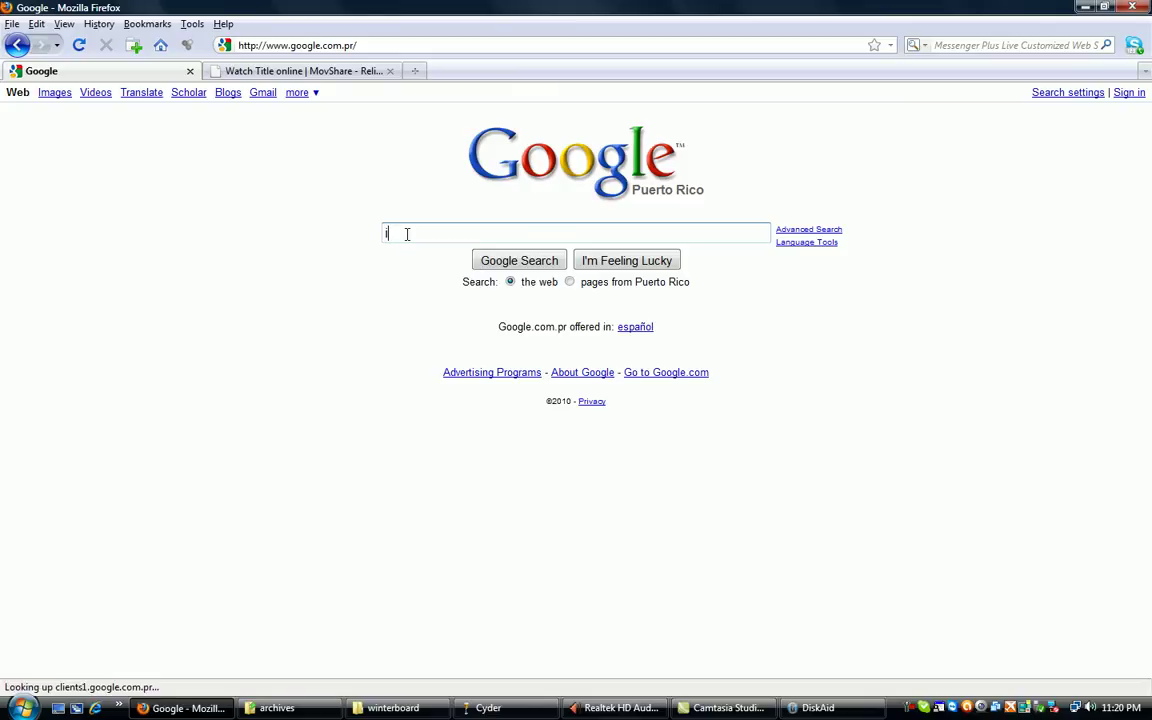
text(in)
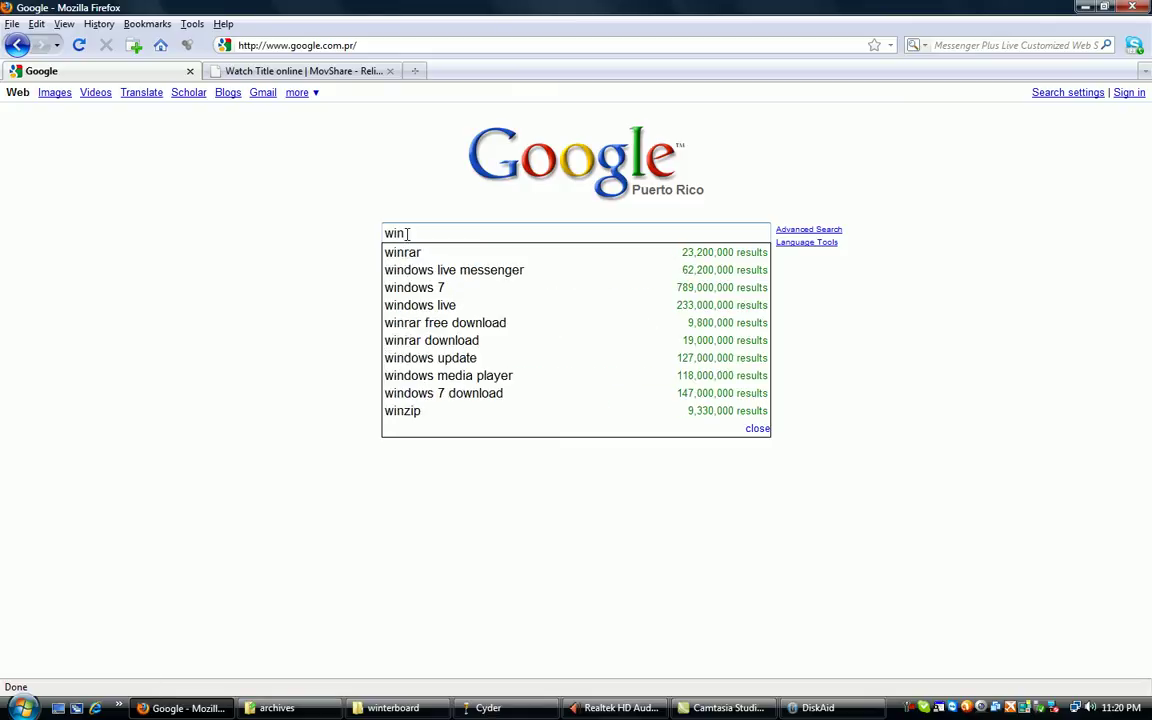
text(terboard)
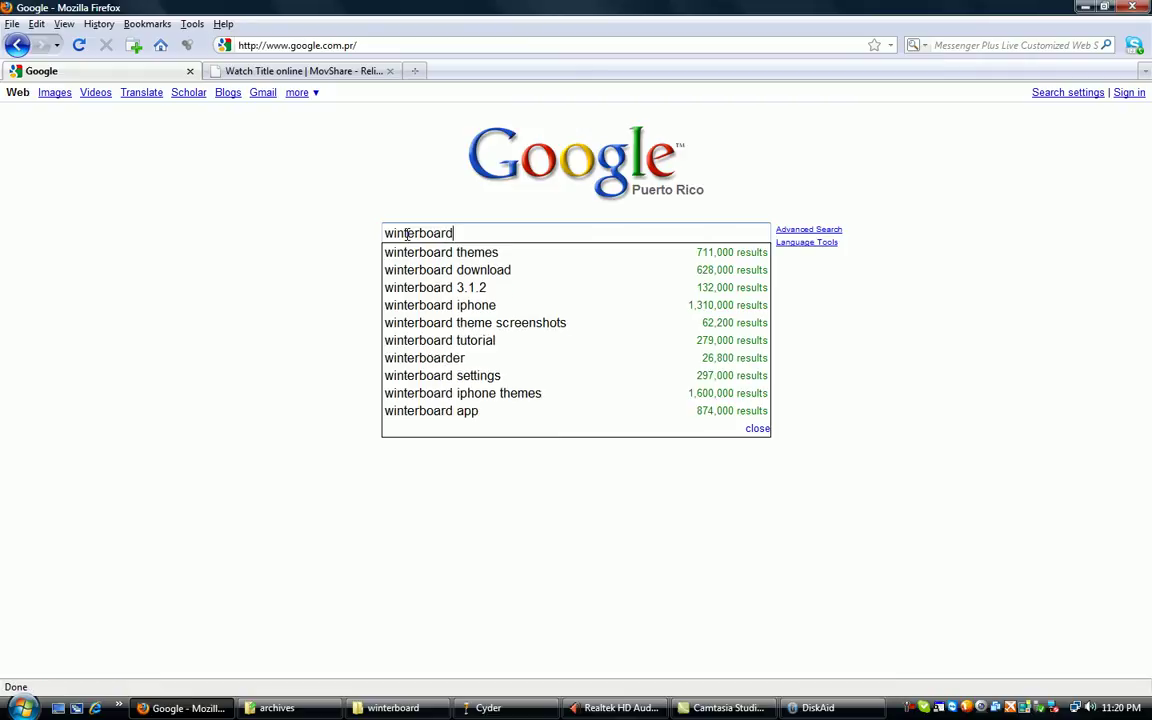
text( download)
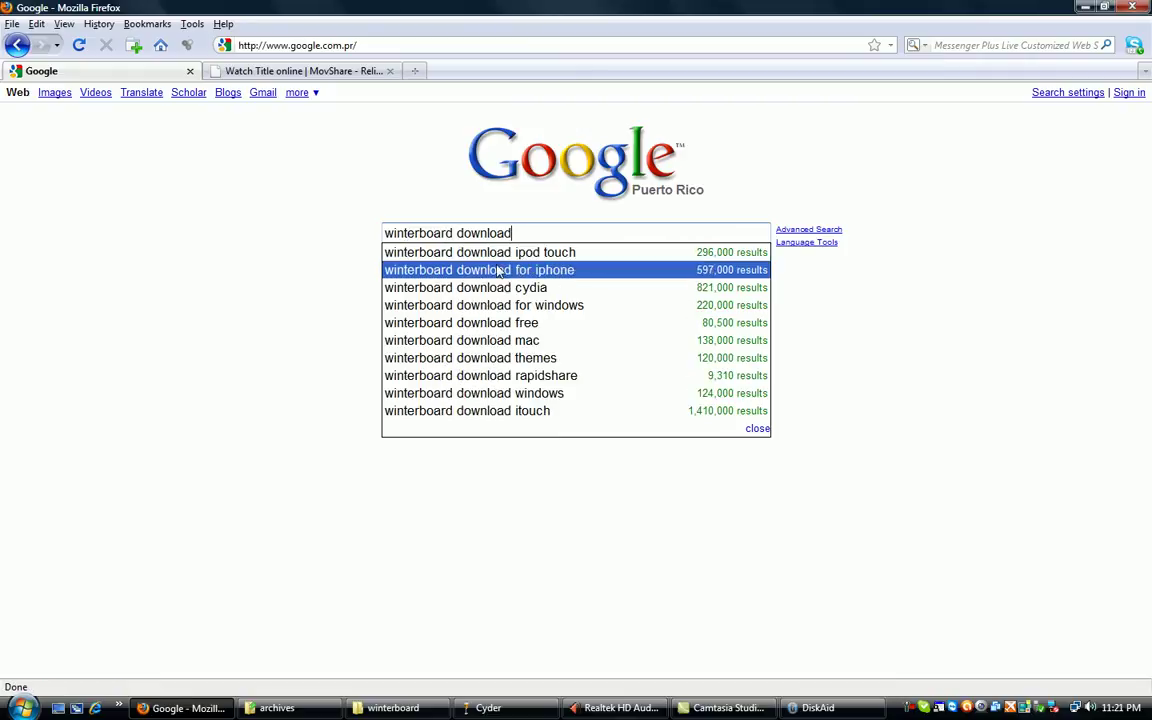
click(443, 267)
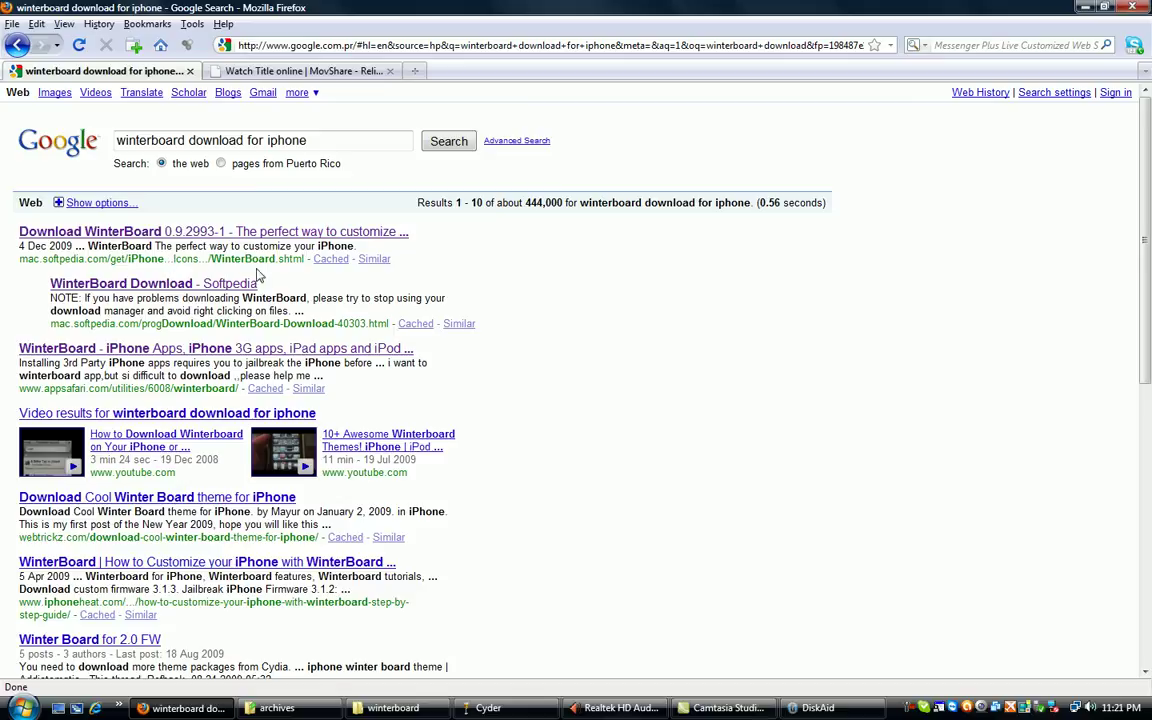
click(165, 231)
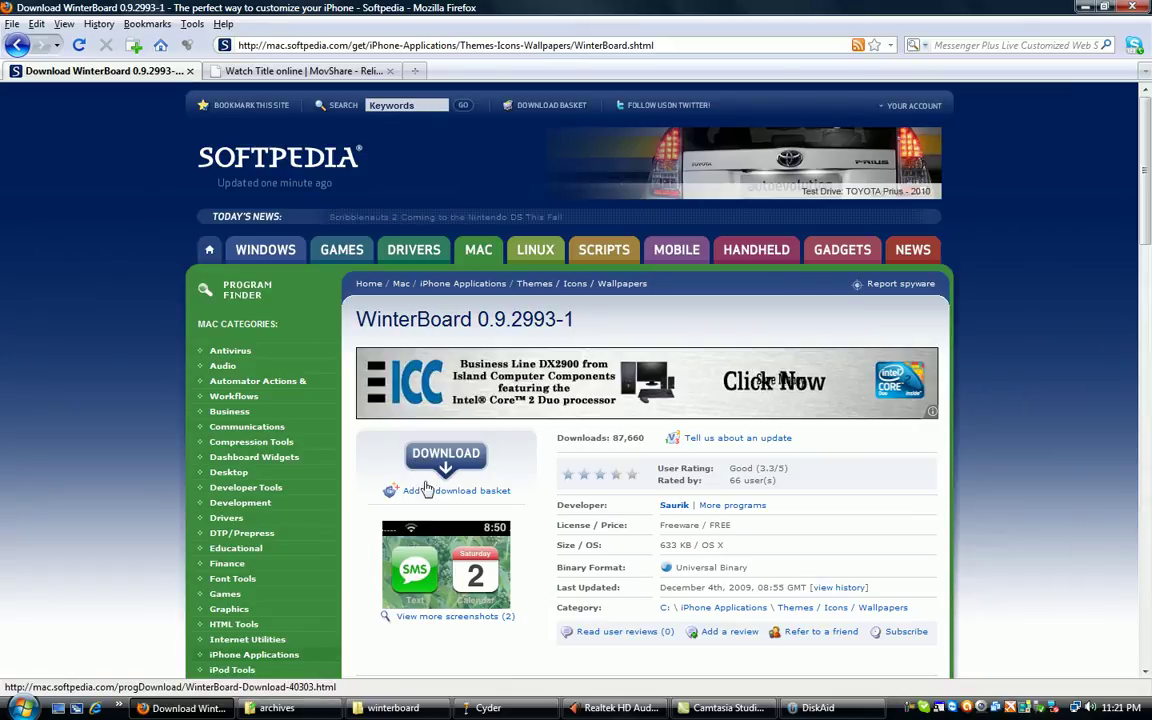
Open the winterboard folder on the desktop and inspect the full names of the MobileSubstrate and WinterBoard .deb files
click(1084, 8)
drag(632, 42, 632, 107)
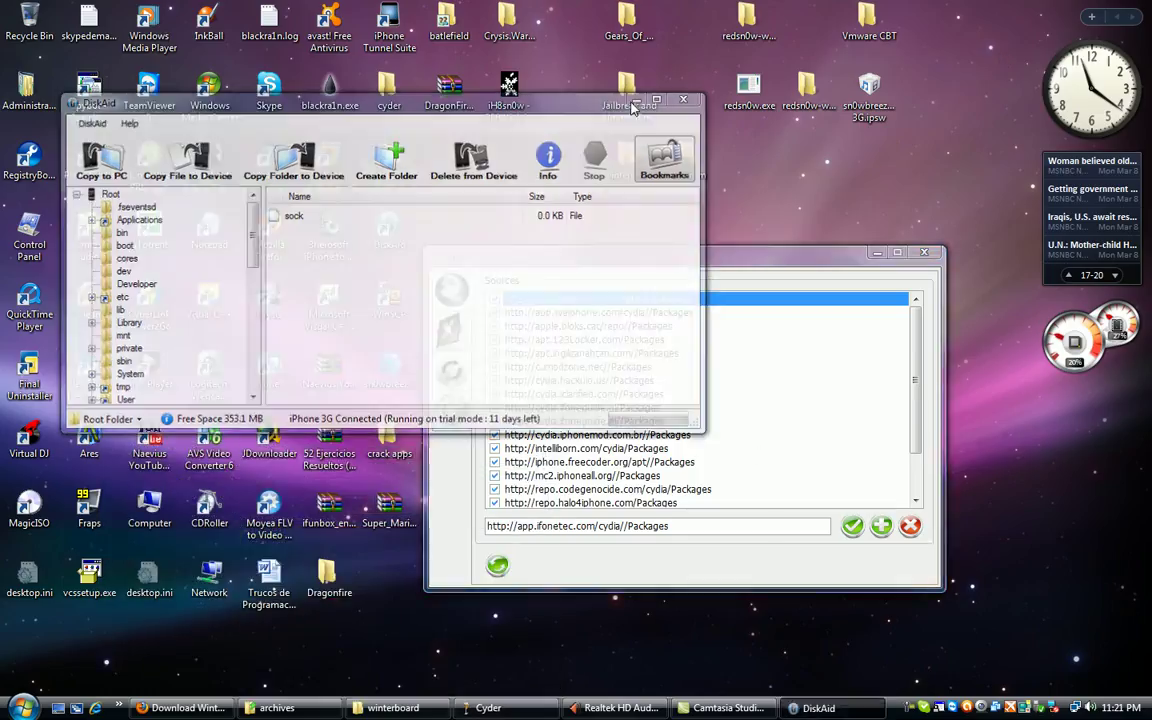
drag(619, 251, 667, 293)
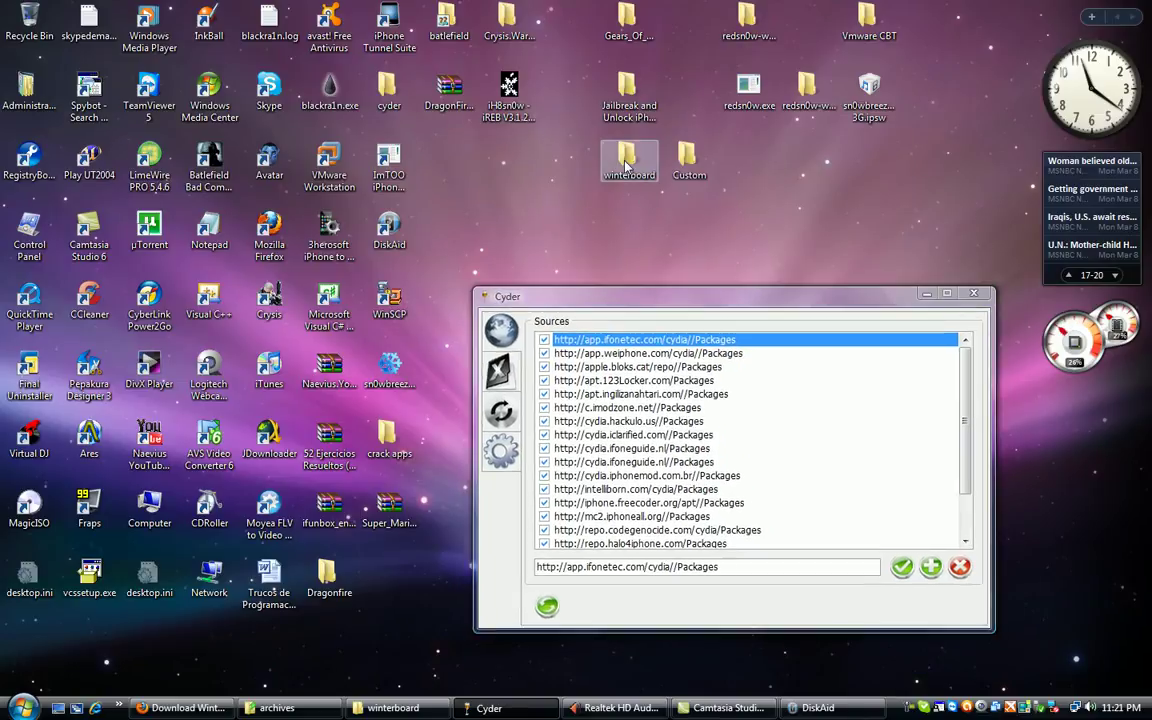
double_click(627, 160)
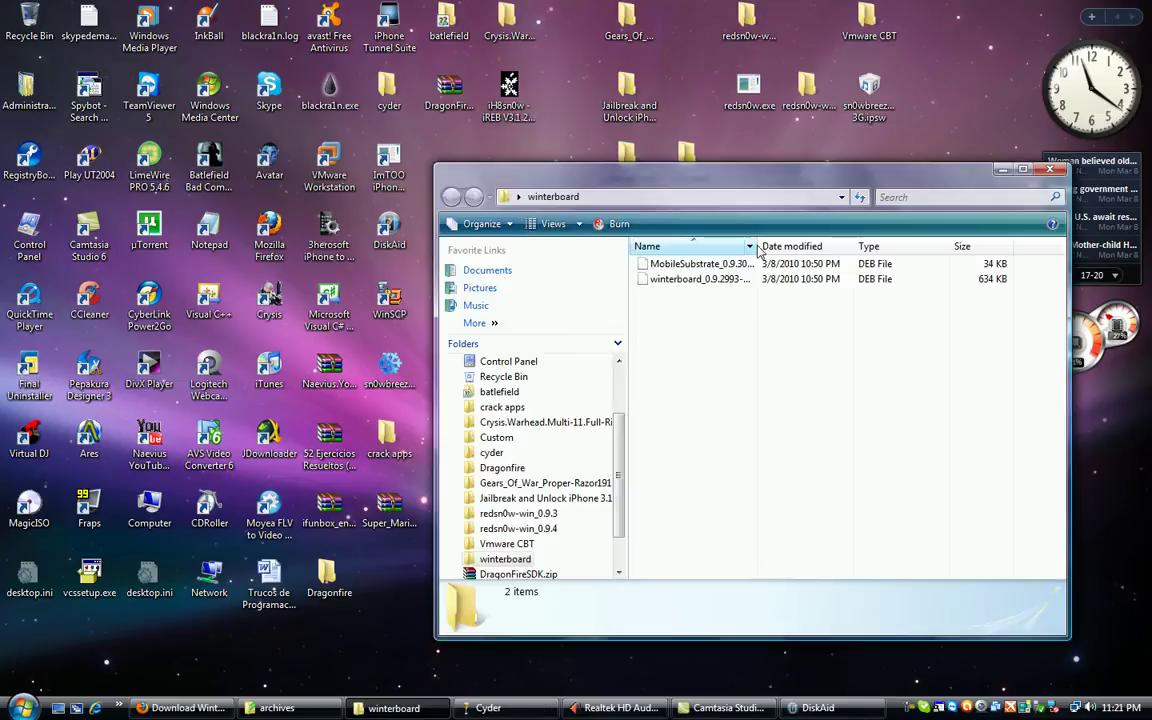
double_click(761, 245)
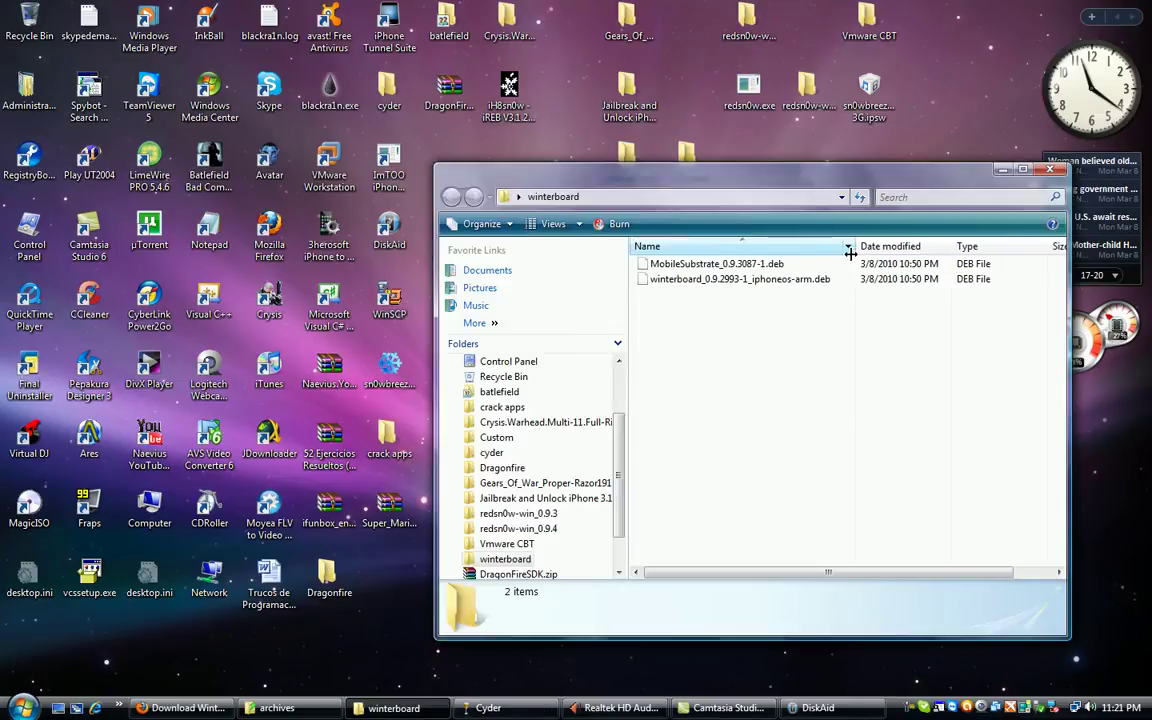
click(708, 284)
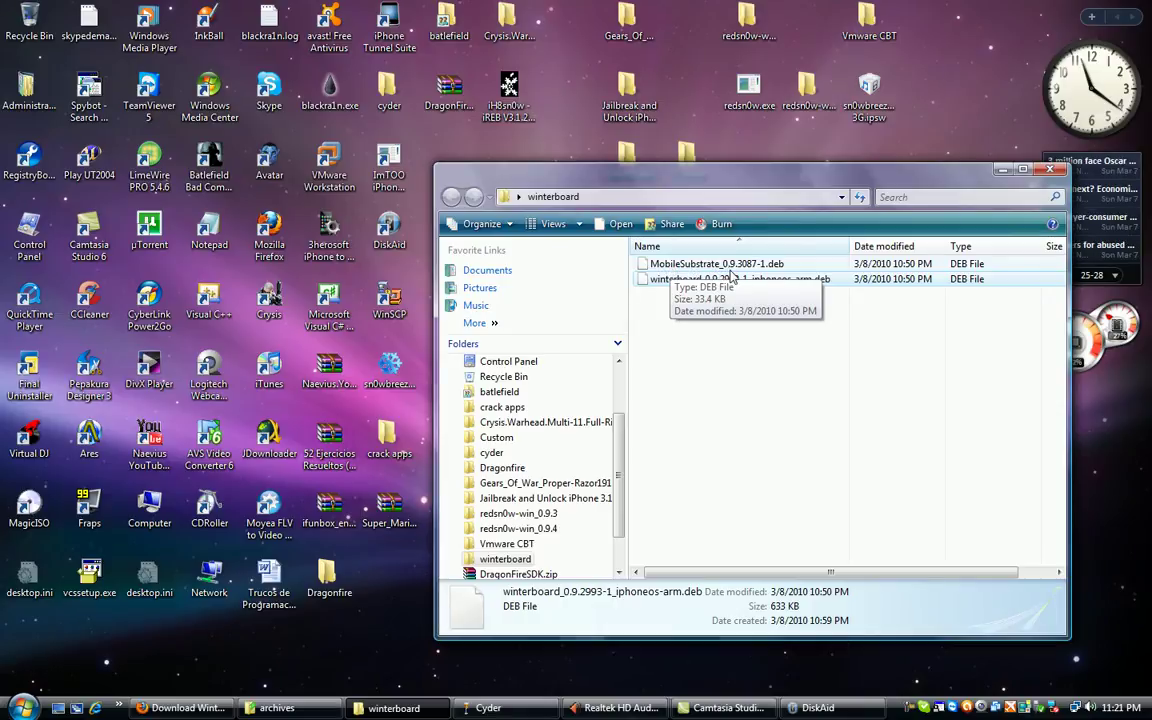
click(1001, 169)
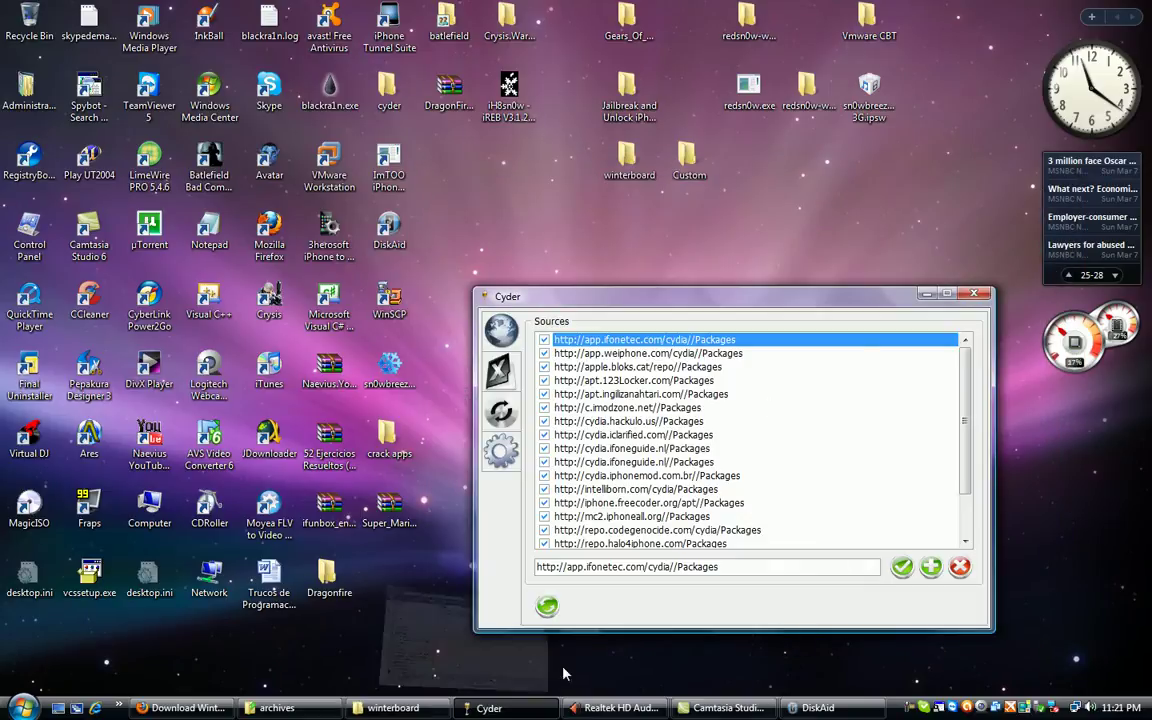
Return to Firefox, search Google for "mobilesubstrate.deb" and browse to the second page of results
click(183, 708)
click(17, 45)
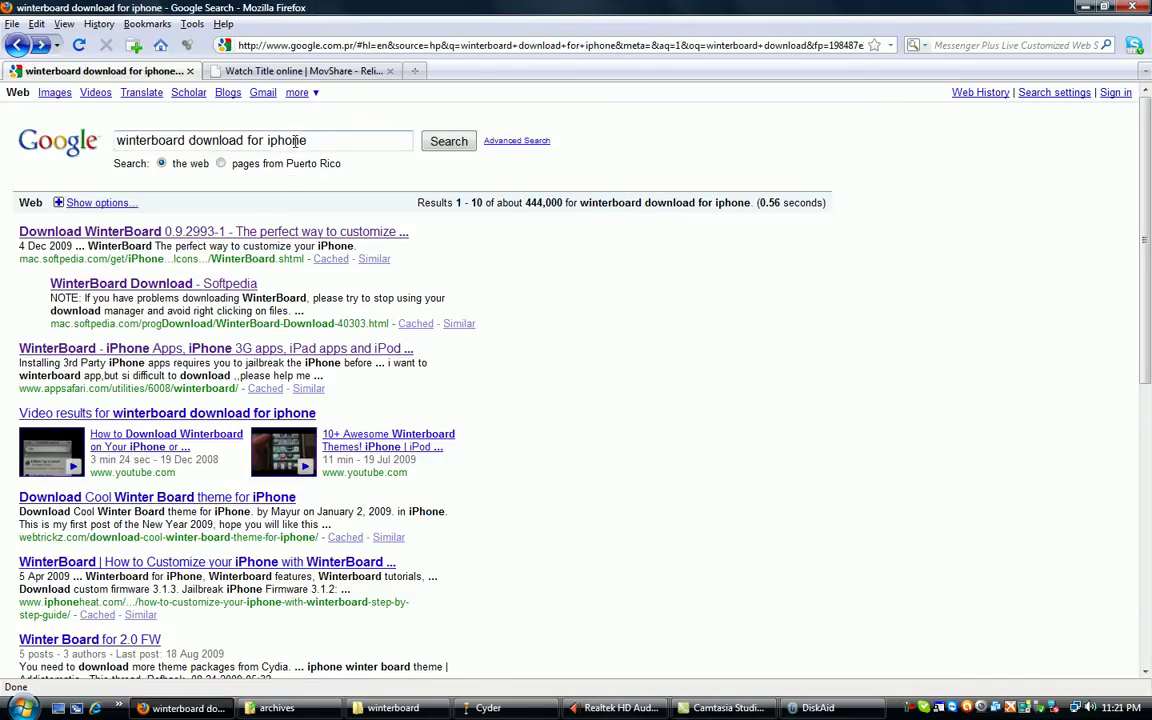
triple_click(314, 140)
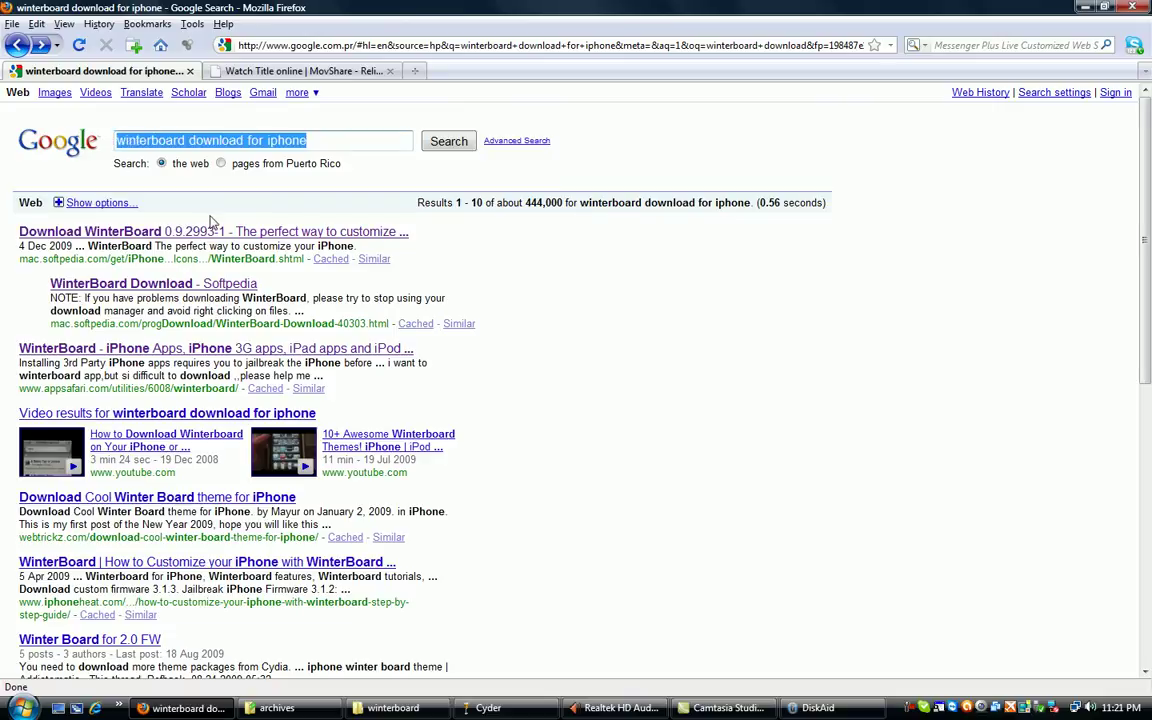
key(BackSpace)
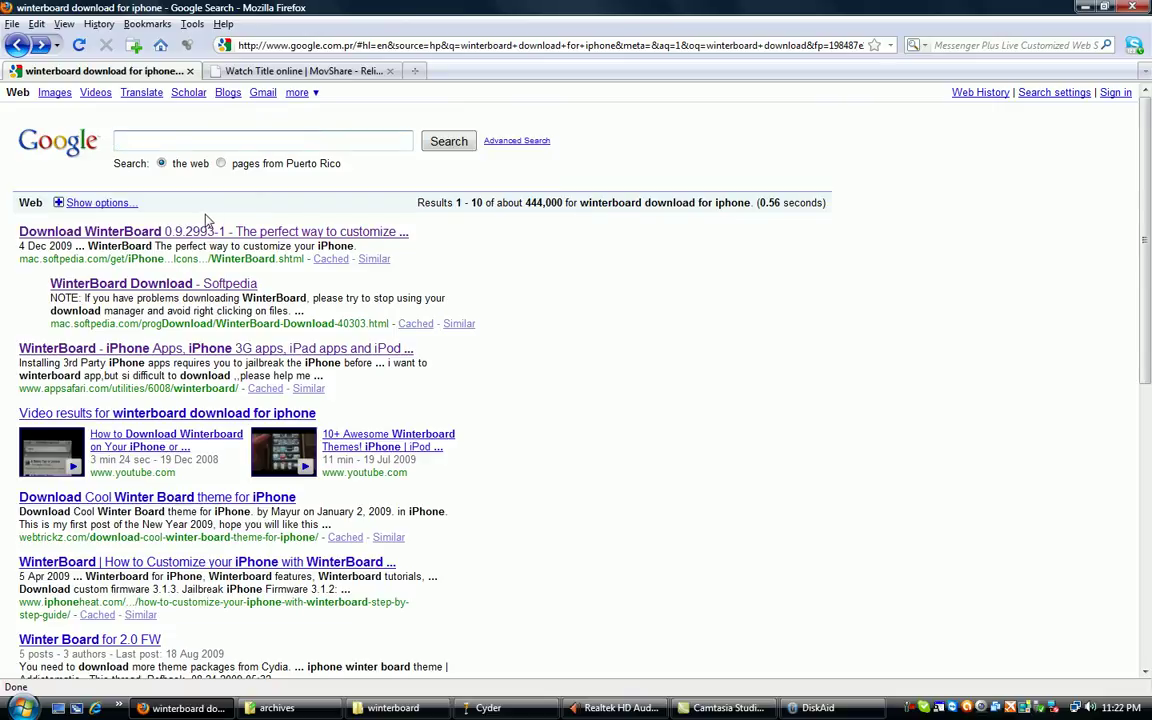
text(mobi)
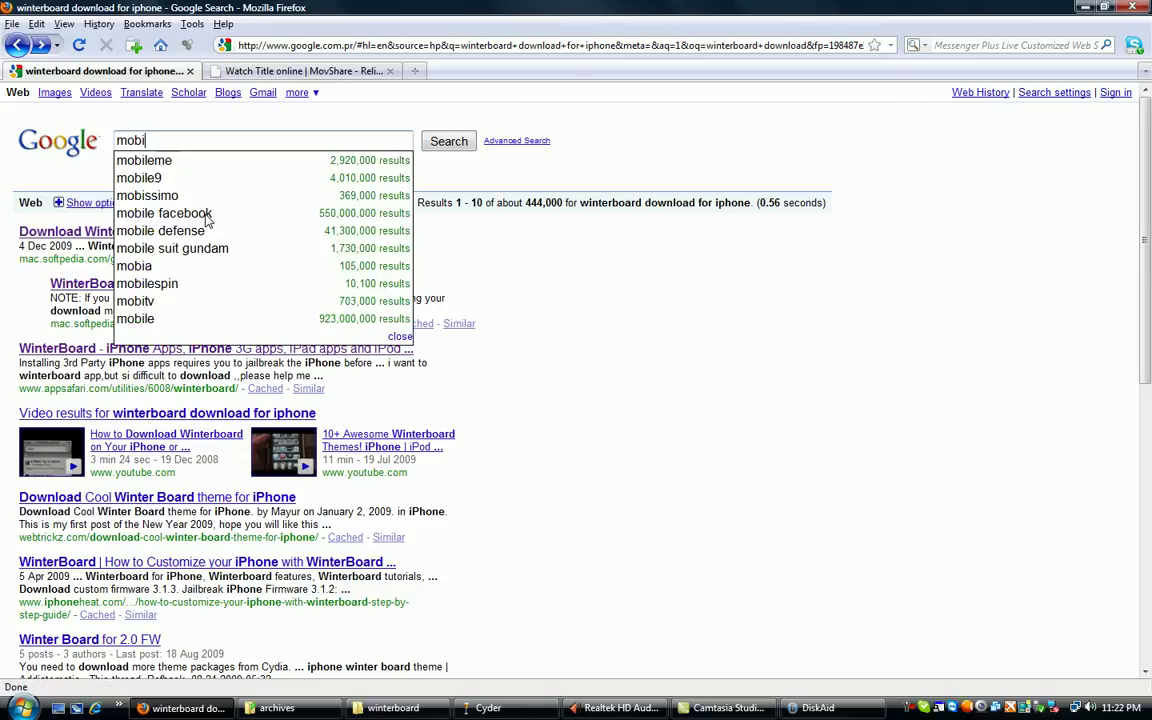
text(el)
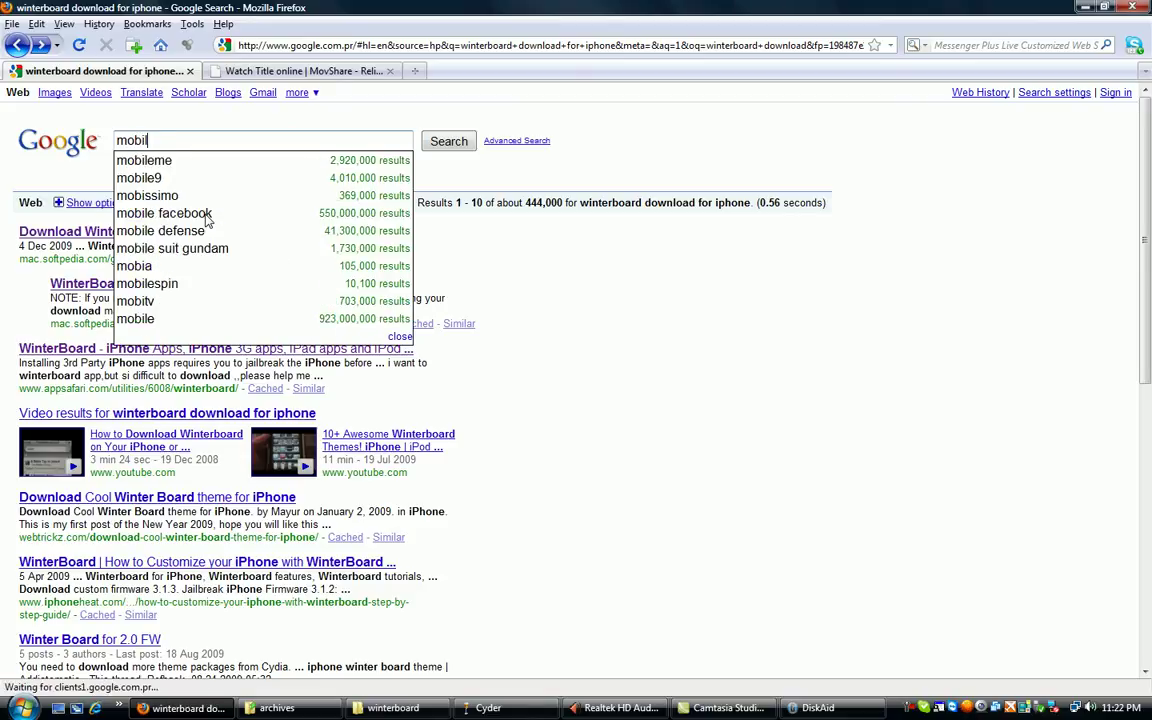
text(esubstrate)
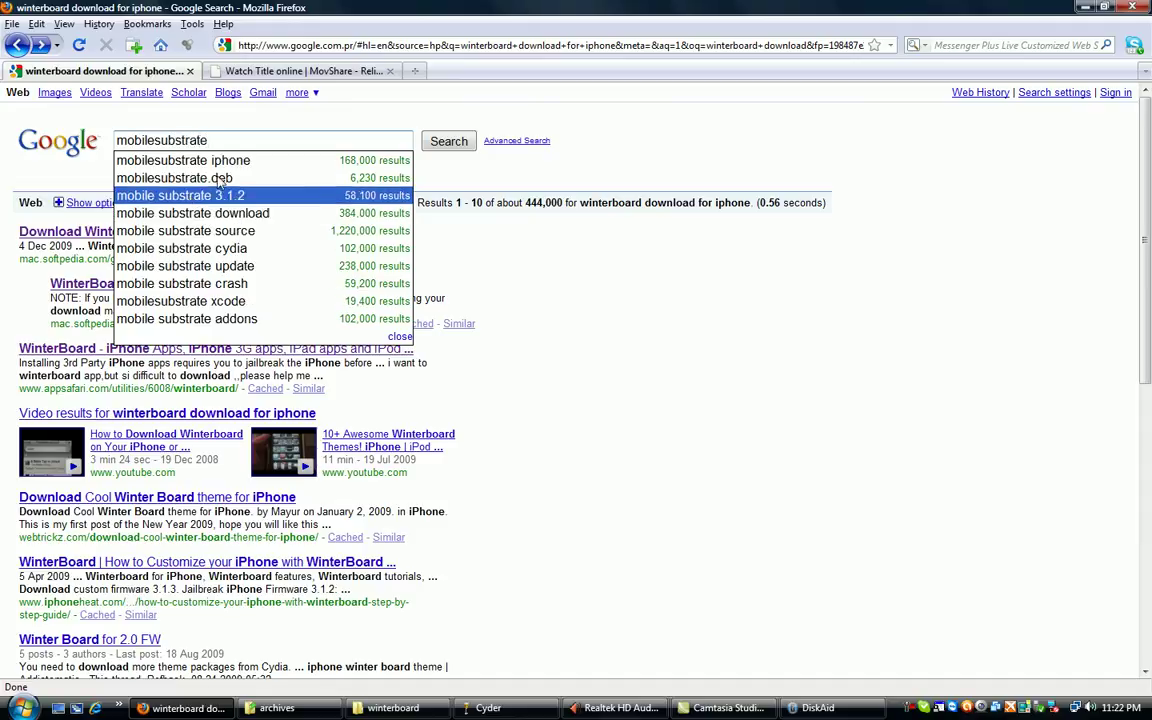
click(212, 178)
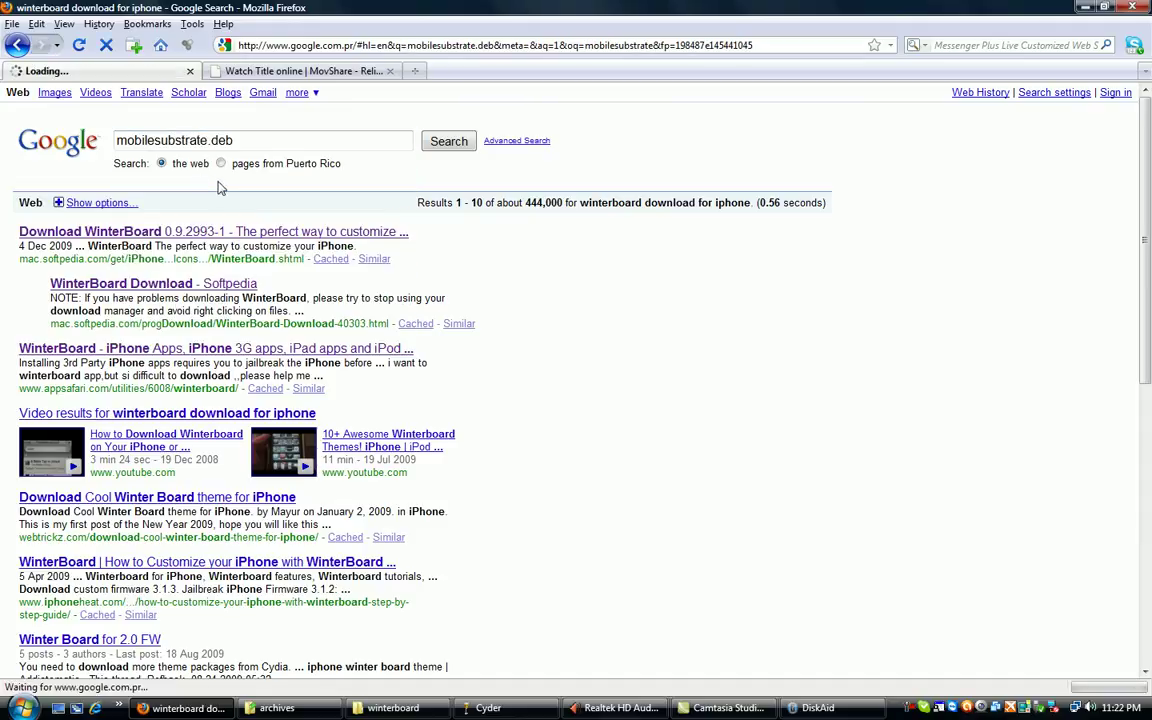
scroll(528, 480, down, 10)
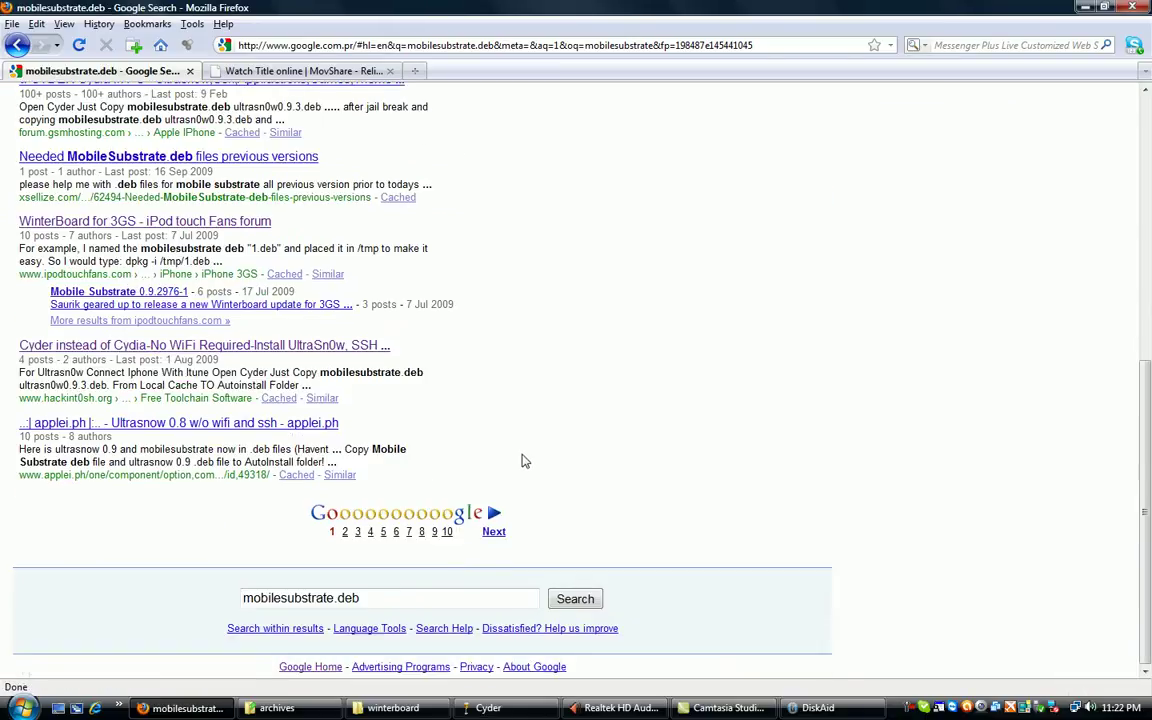
click(347, 527)
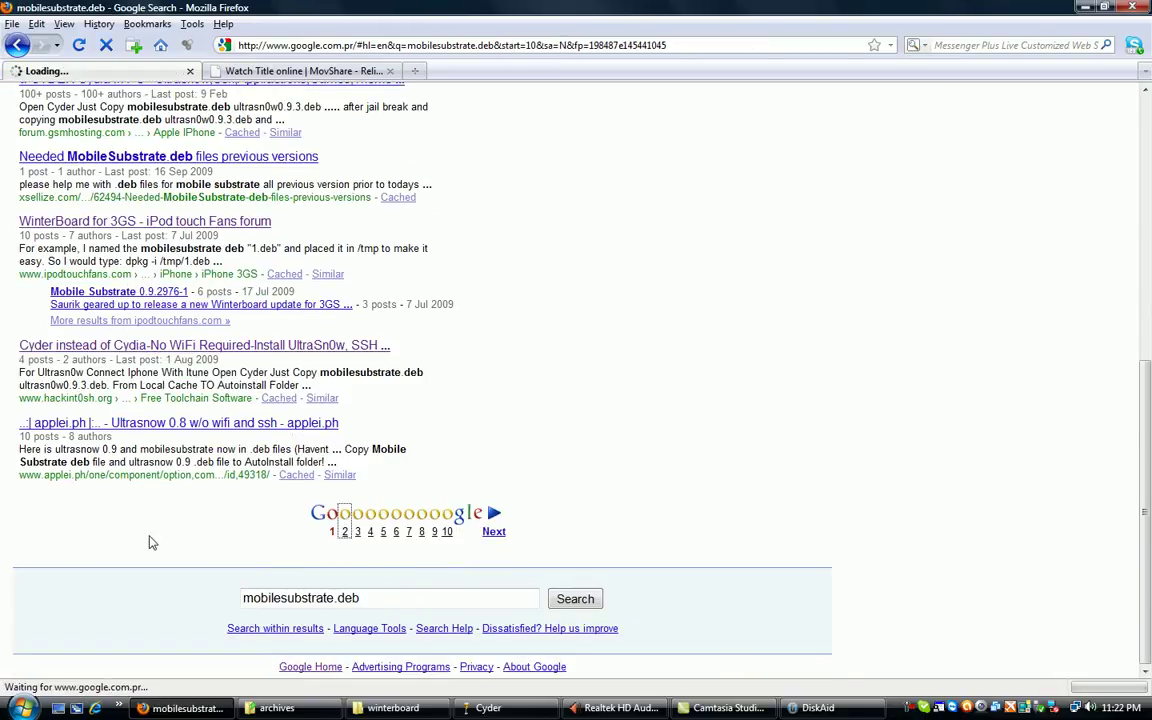
scroll(571, 545, down, 5)
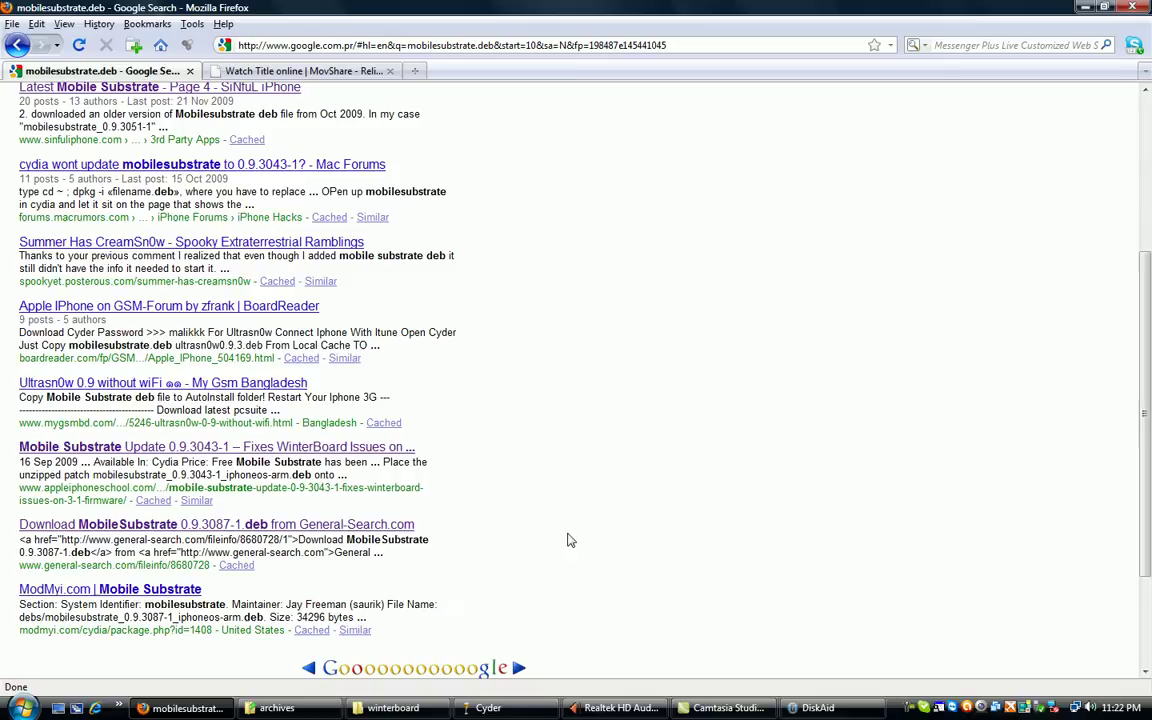
click(370, 669)
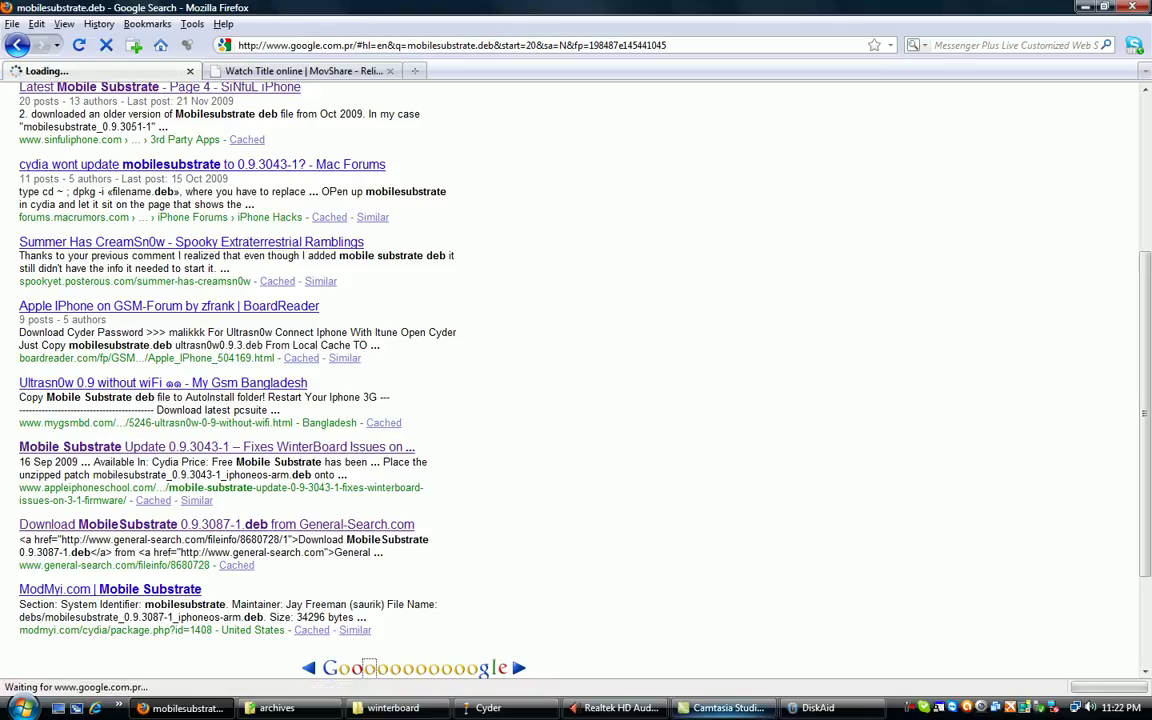
click(510, 712)
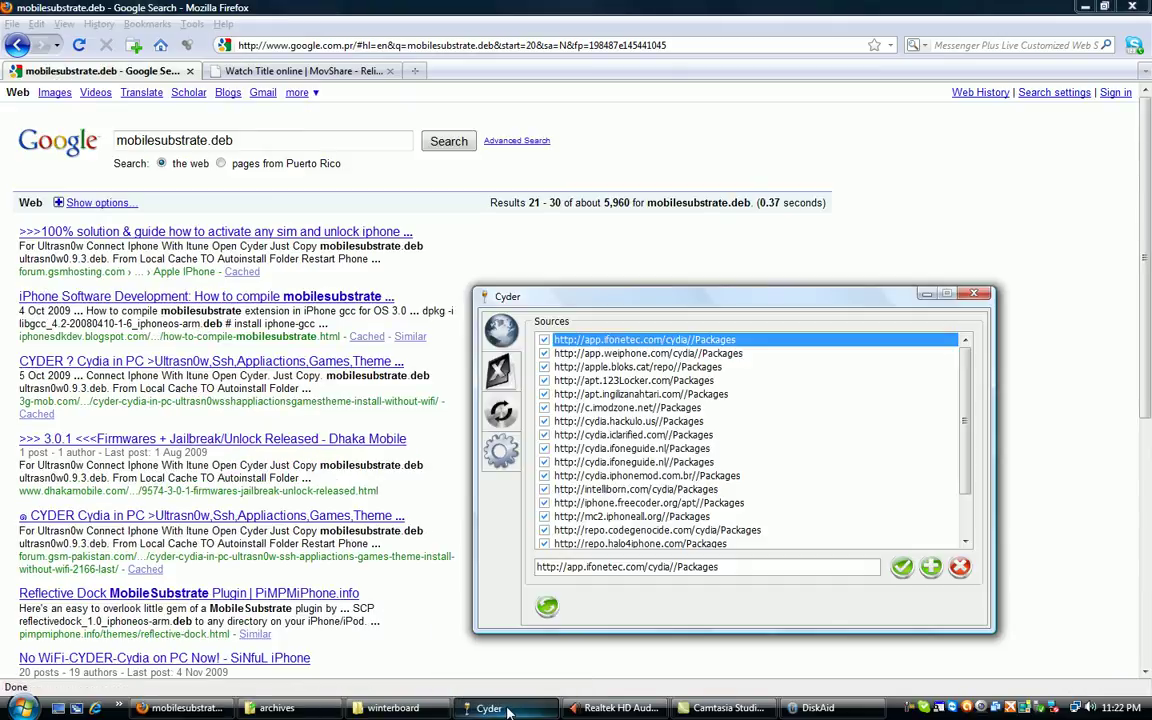
click(432, 604)
scroll(340, 385, down, 5)
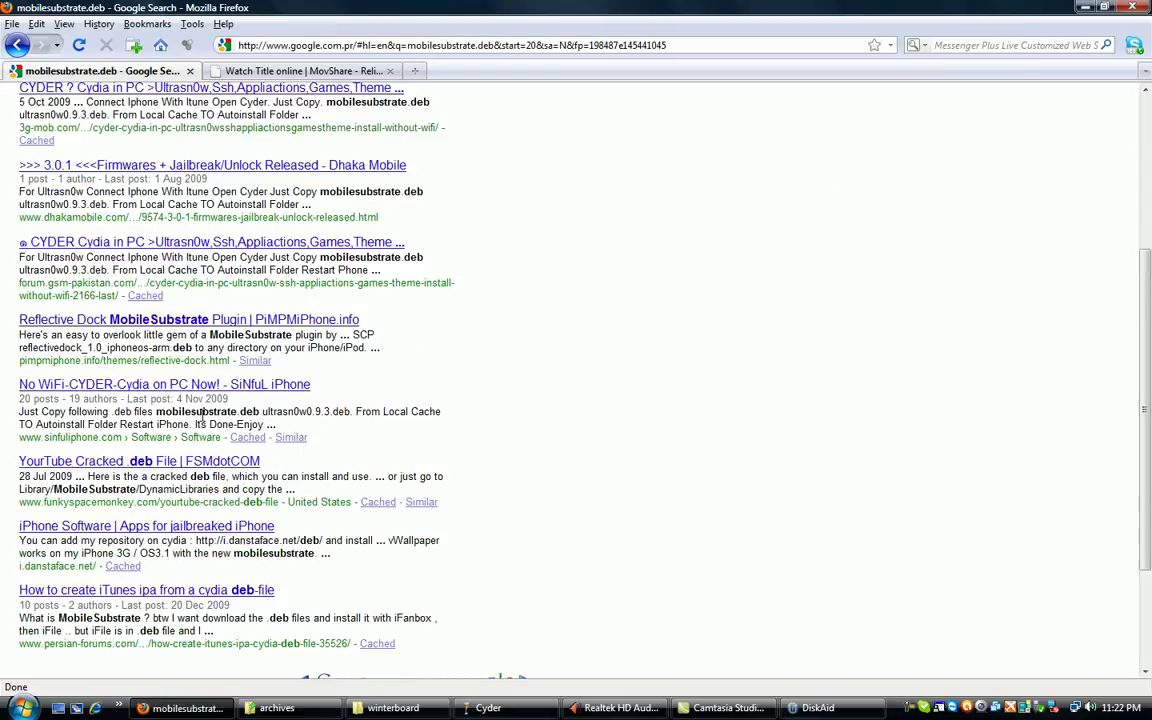
click(18, 46)
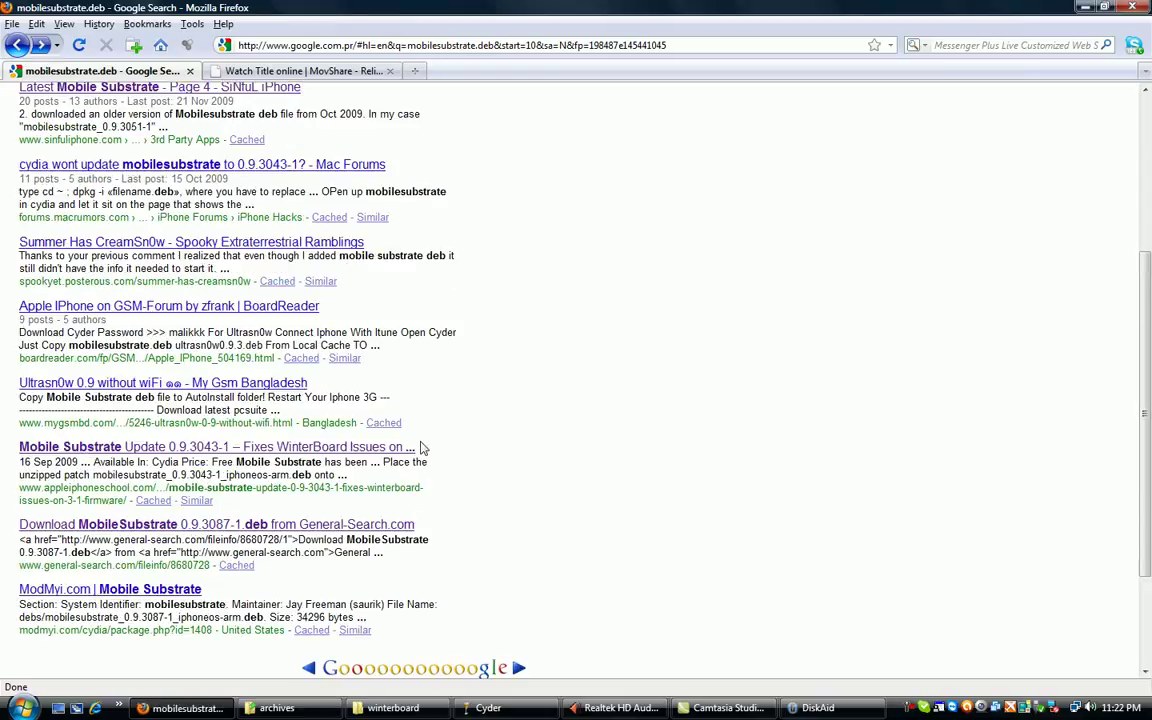
Open the General-Search.com page for MobileSubstrate 0.9.3087-1.deb, and return to the desktop to reopen the winterboard folder
click(152, 525)
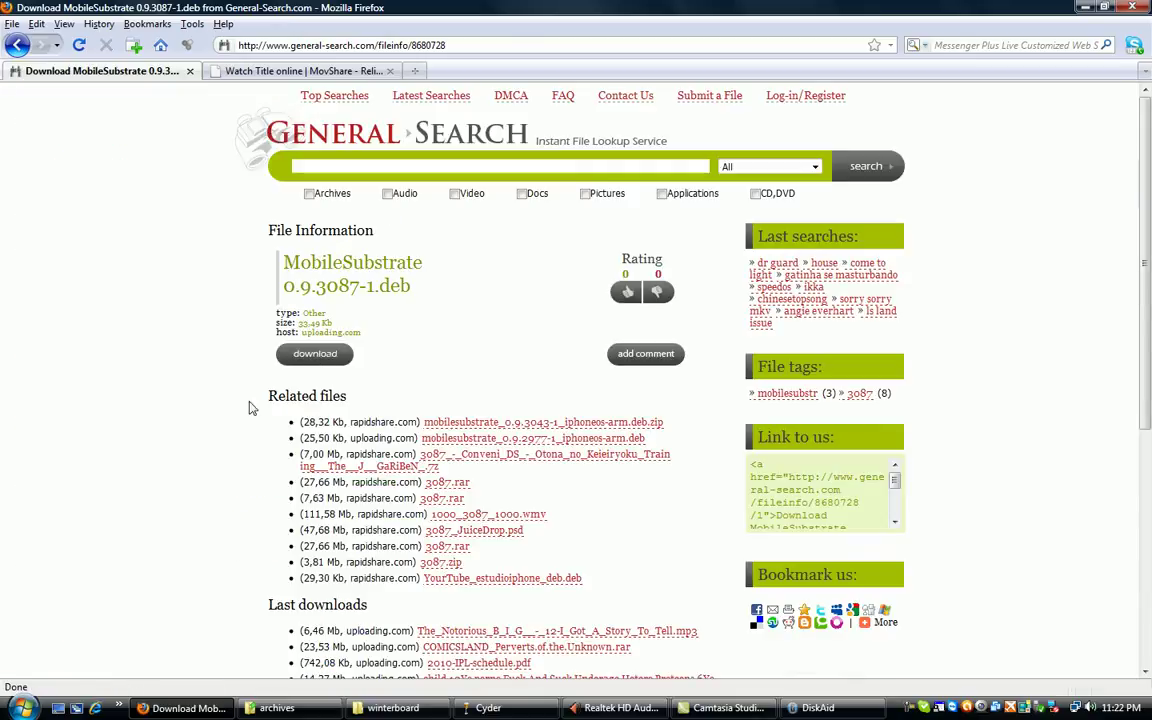
click(1085, 7)
double_click(629, 158)
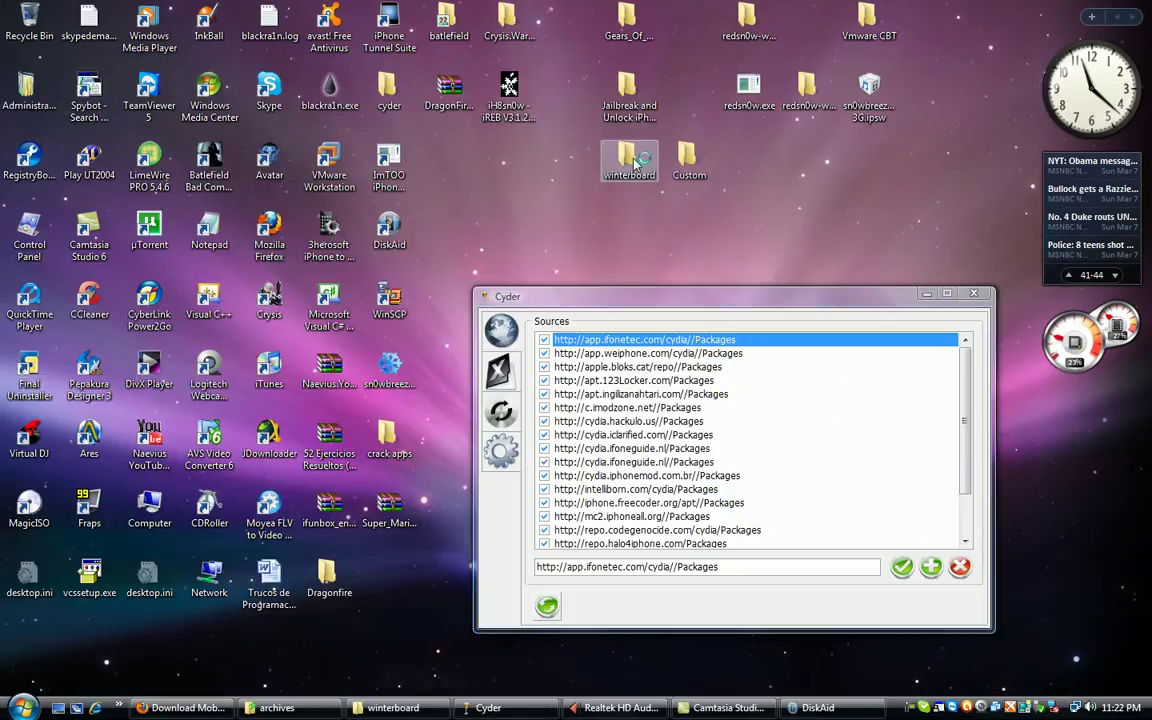
Minimize the winterboard folder window and bring up Cyder's Synchronization page listing the local cache
drag(601, 295, 486, 138)
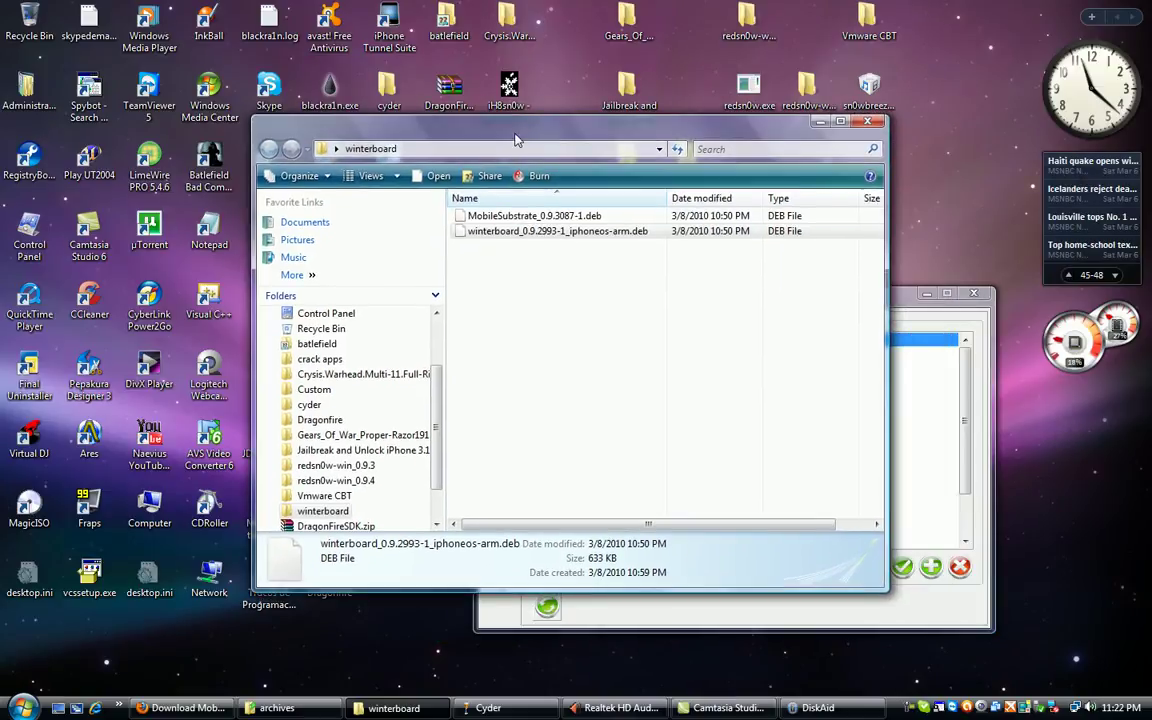
click(818, 122)
drag(698, 300, 560, 197)
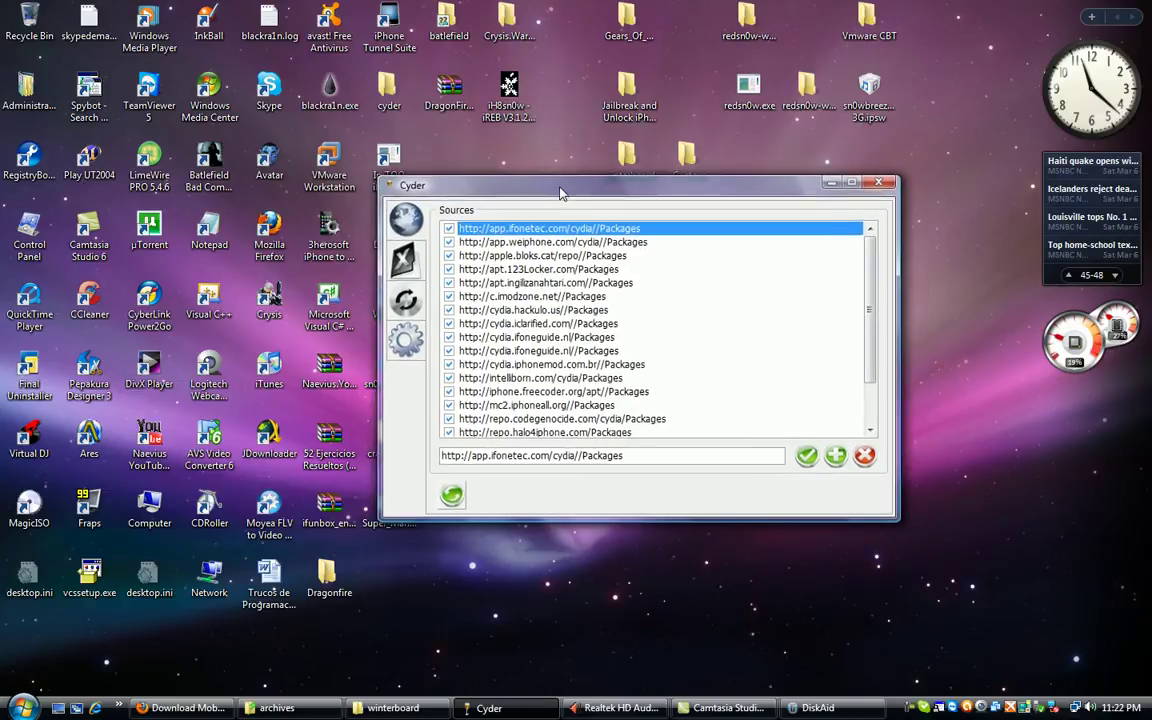
click(407, 265)
click(404, 299)
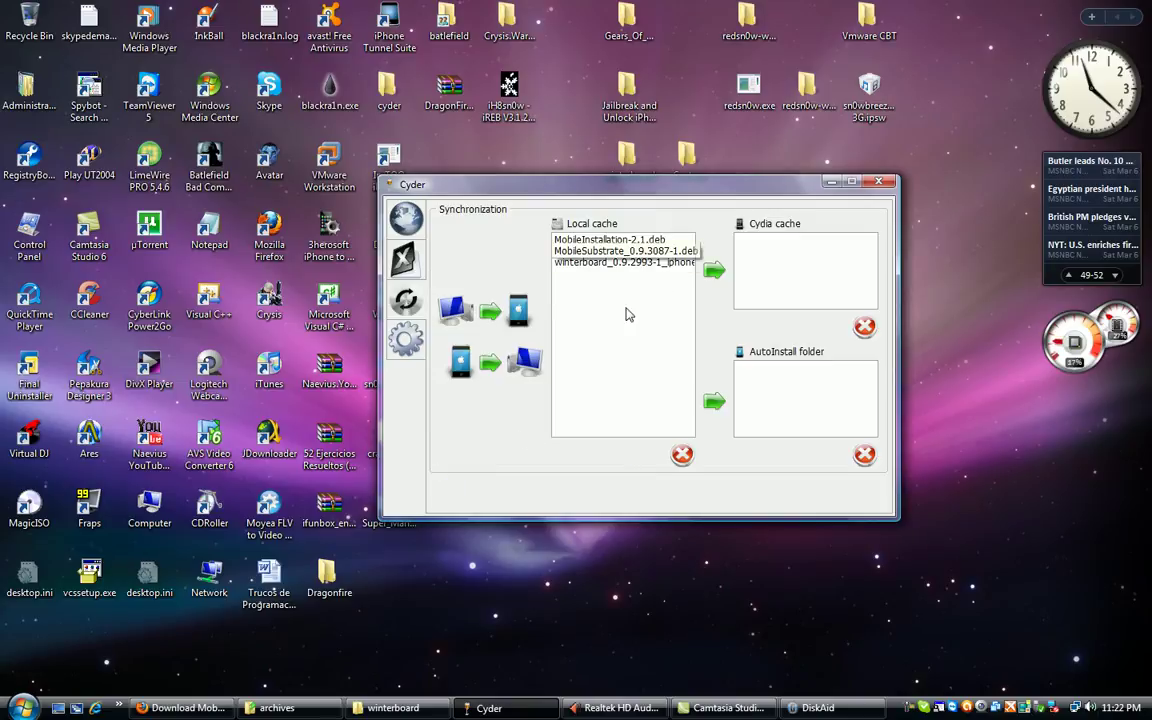
drag(657, 178, 598, 209)
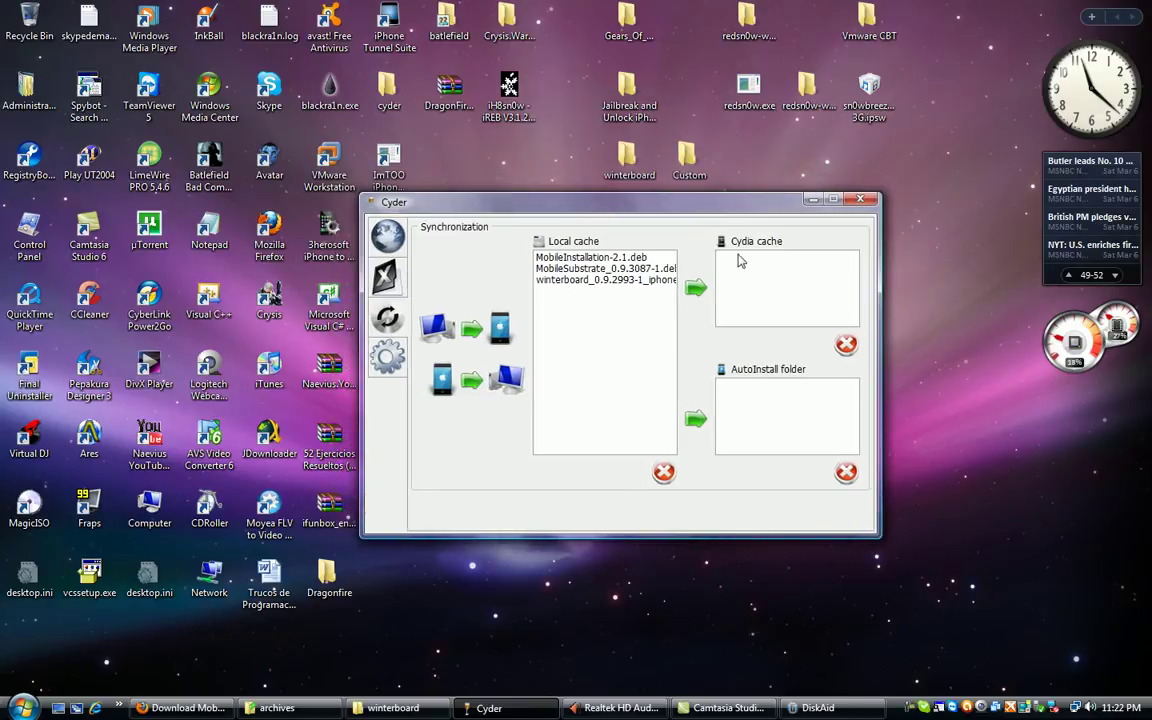
drag(638, 208, 647, 222)
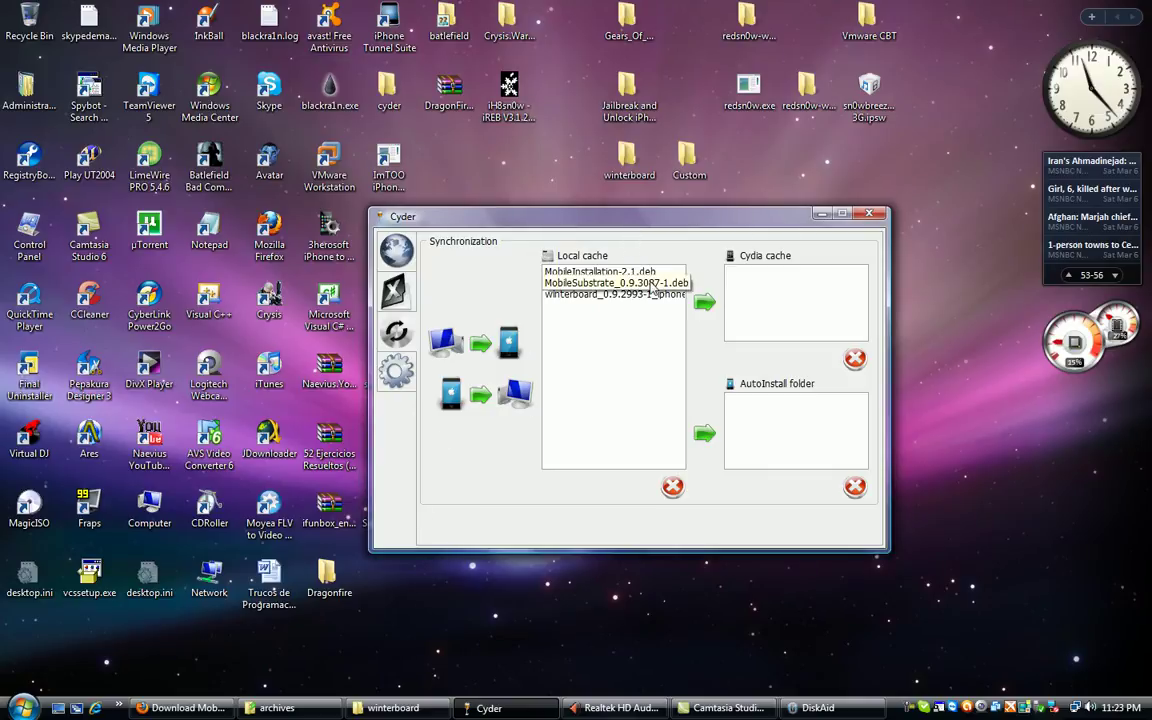
Inspect the .deb files in the archives subfolder of the desktop's cyder folder, close that window and return to Cyder
click(821, 214)
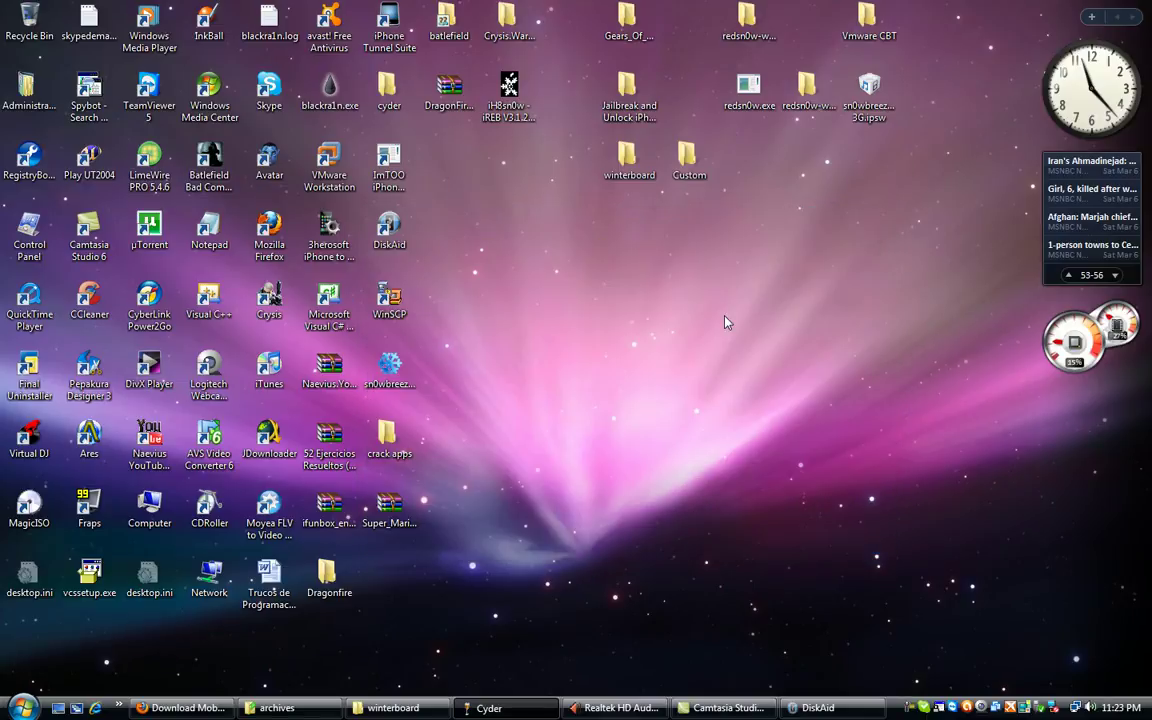
double_click(389, 95)
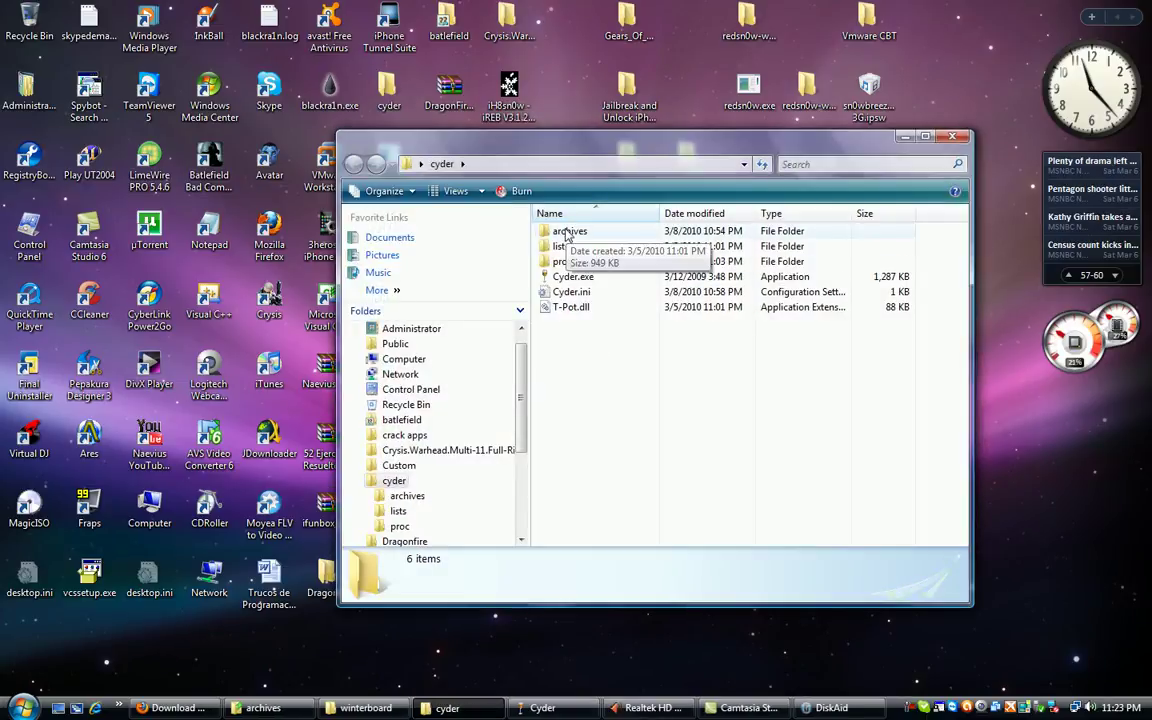
double_click(572, 233)
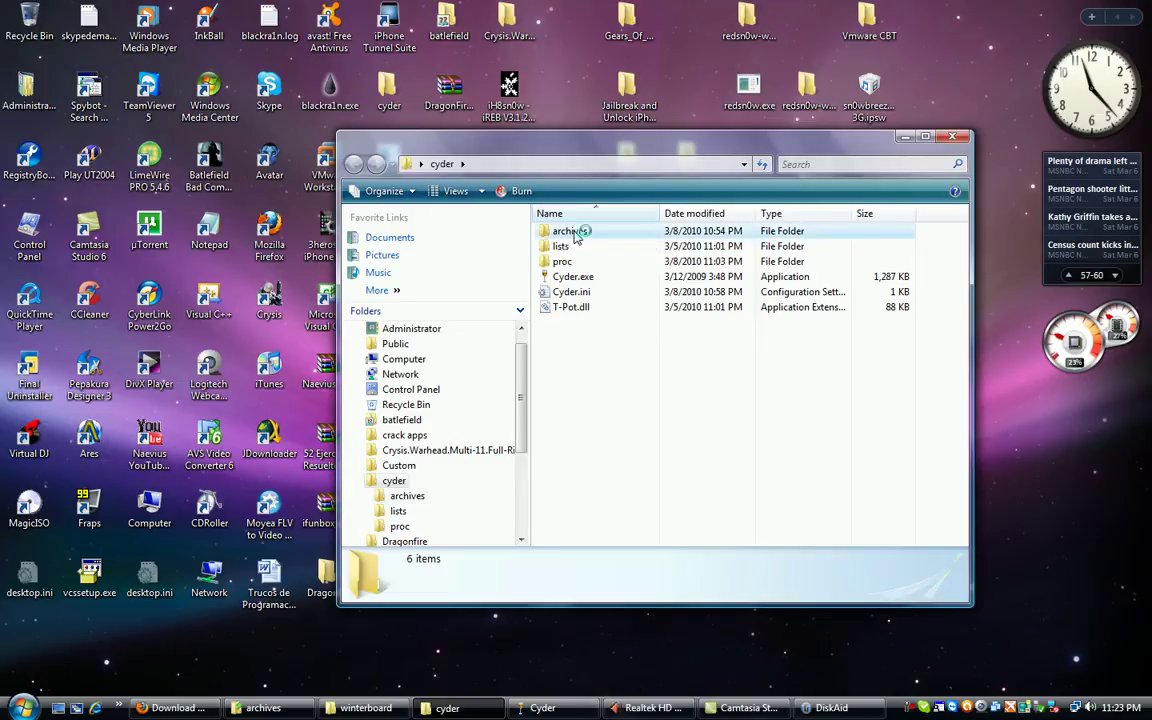
drag(660, 213, 733, 213)
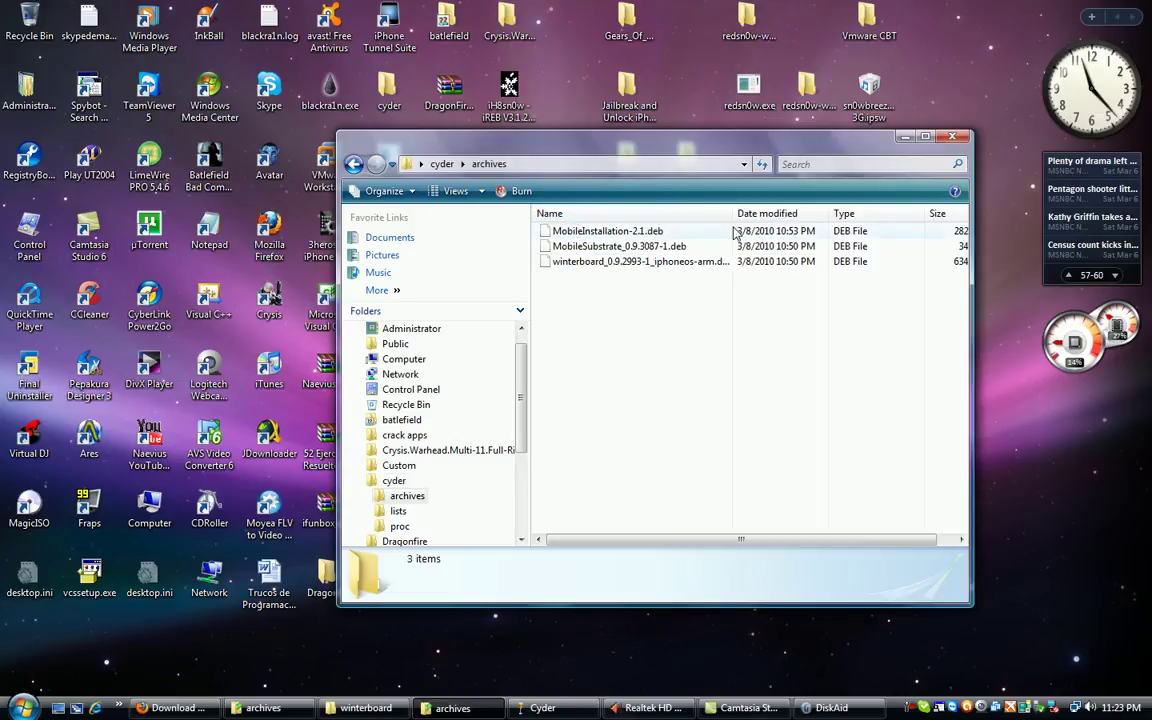
click(588, 233)
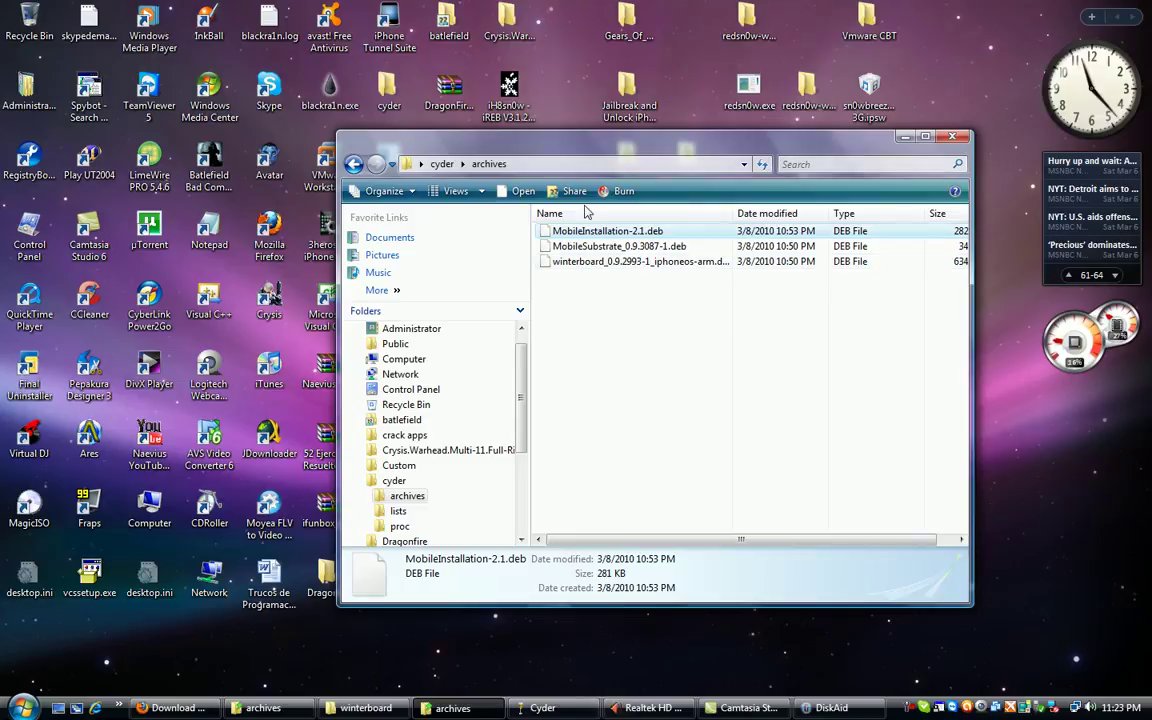
drag(561, 146, 531, 148)
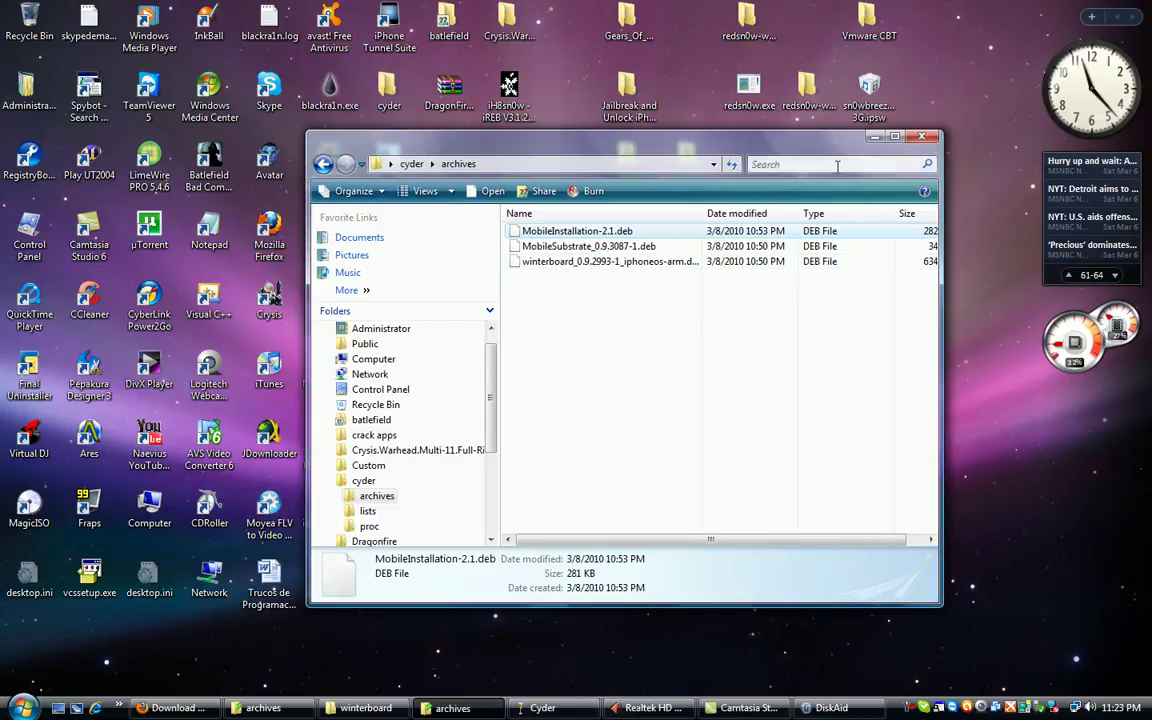
click(918, 140)
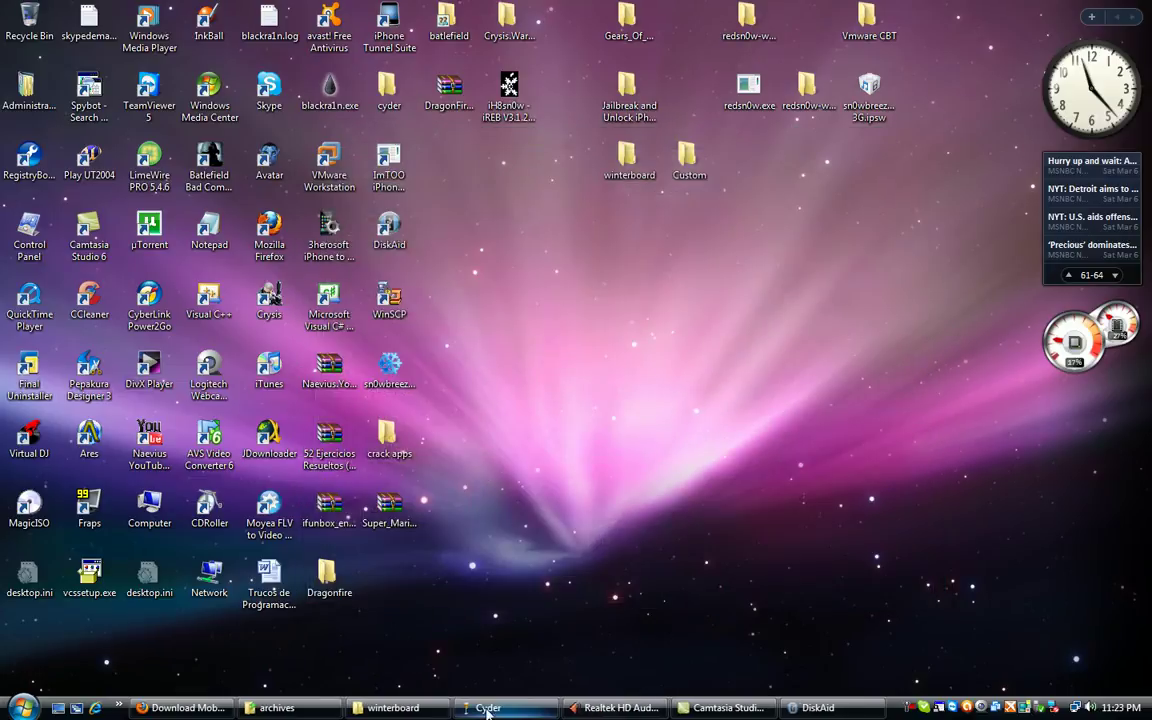
click(490, 707)
drag(530, 230, 543, 233)
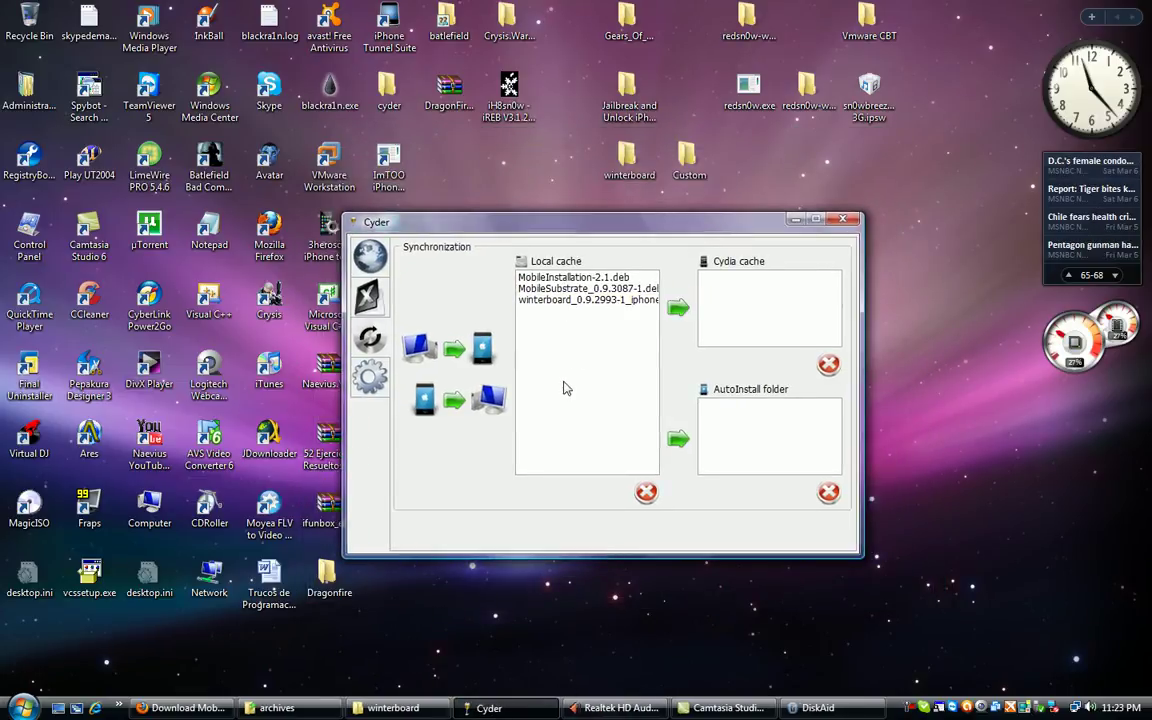
drag(540, 225, 548, 226)
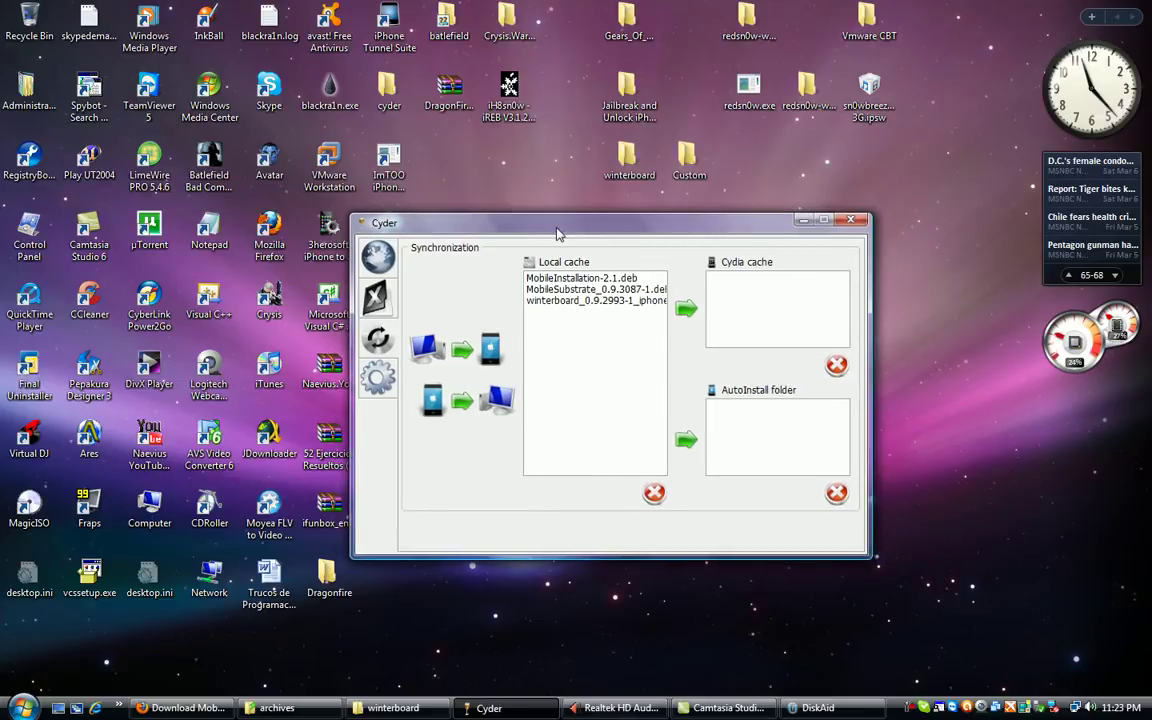
drag(557, 235, 545, 238)
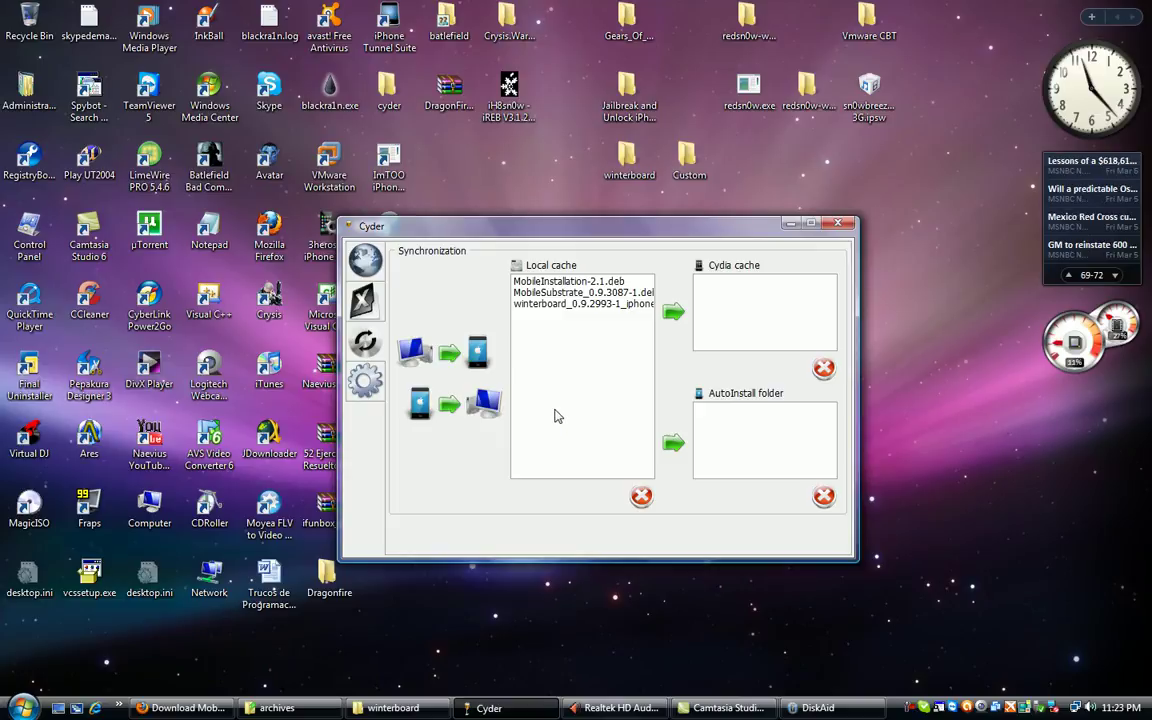
drag(510, 224, 490, 223)
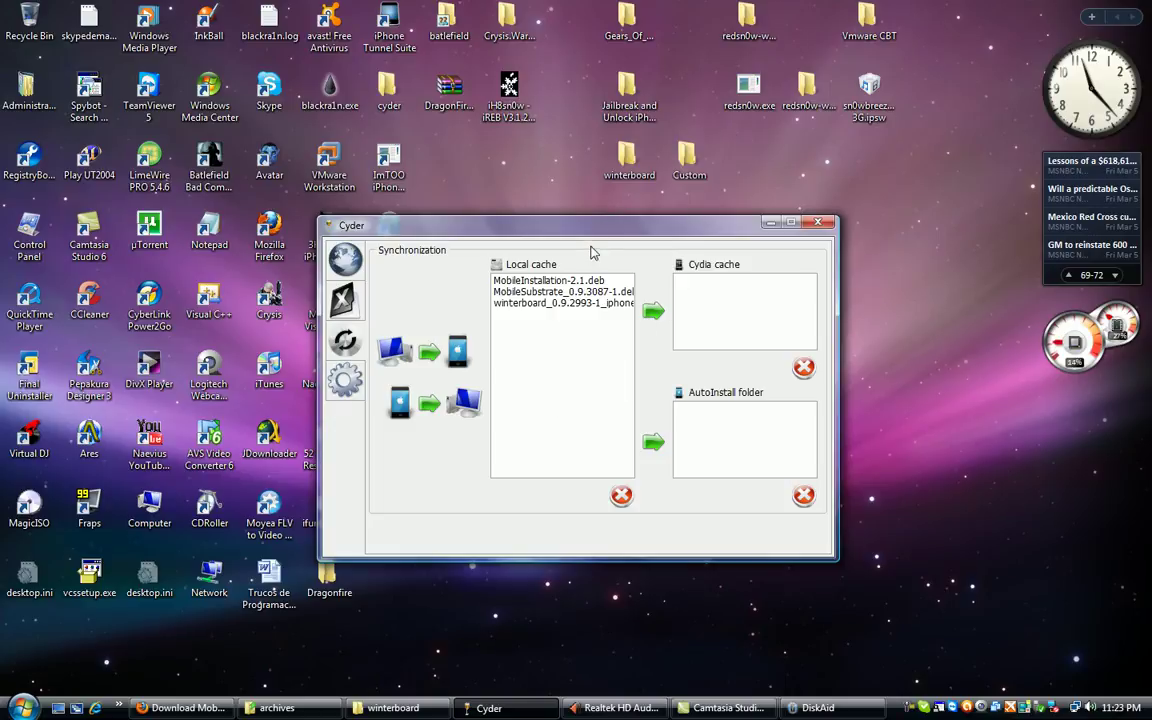
drag(588, 225, 582, 215)
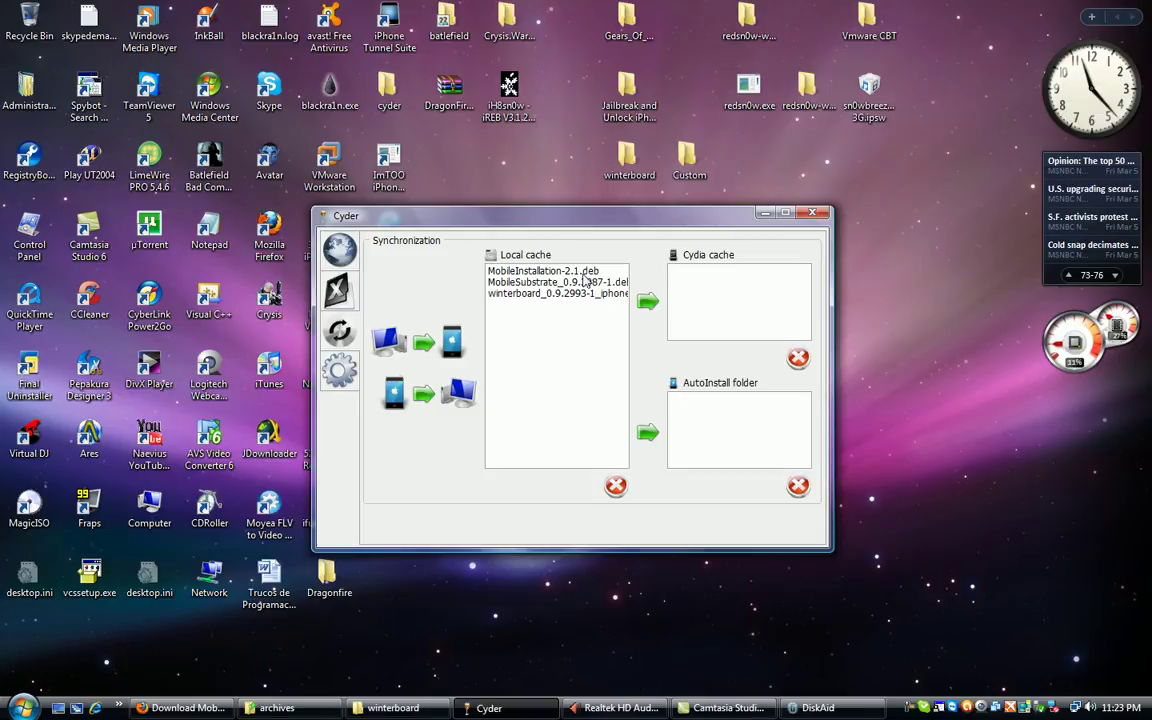
drag(510, 224, 490, 222)
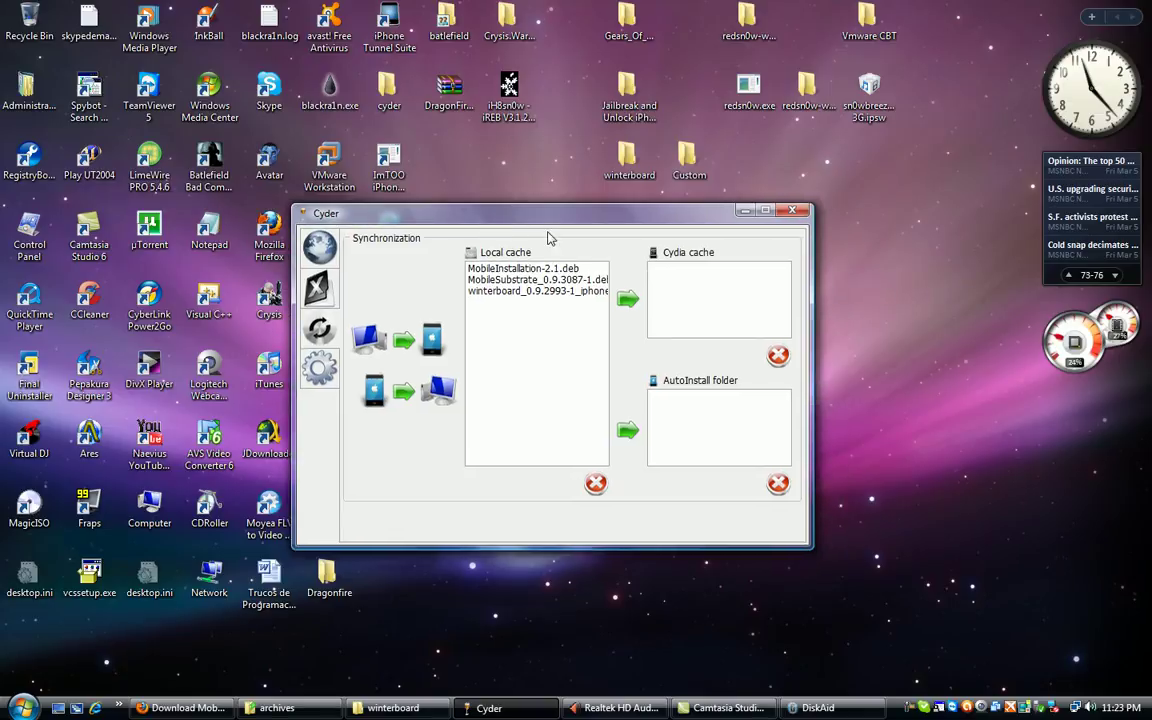
Transfer the winterboard_0.9.2993-1 and MobileSubstrate_0.9.3087-1 packages from Cyder's local cache to the iPhone's AutoInstall folder
click(514, 291)
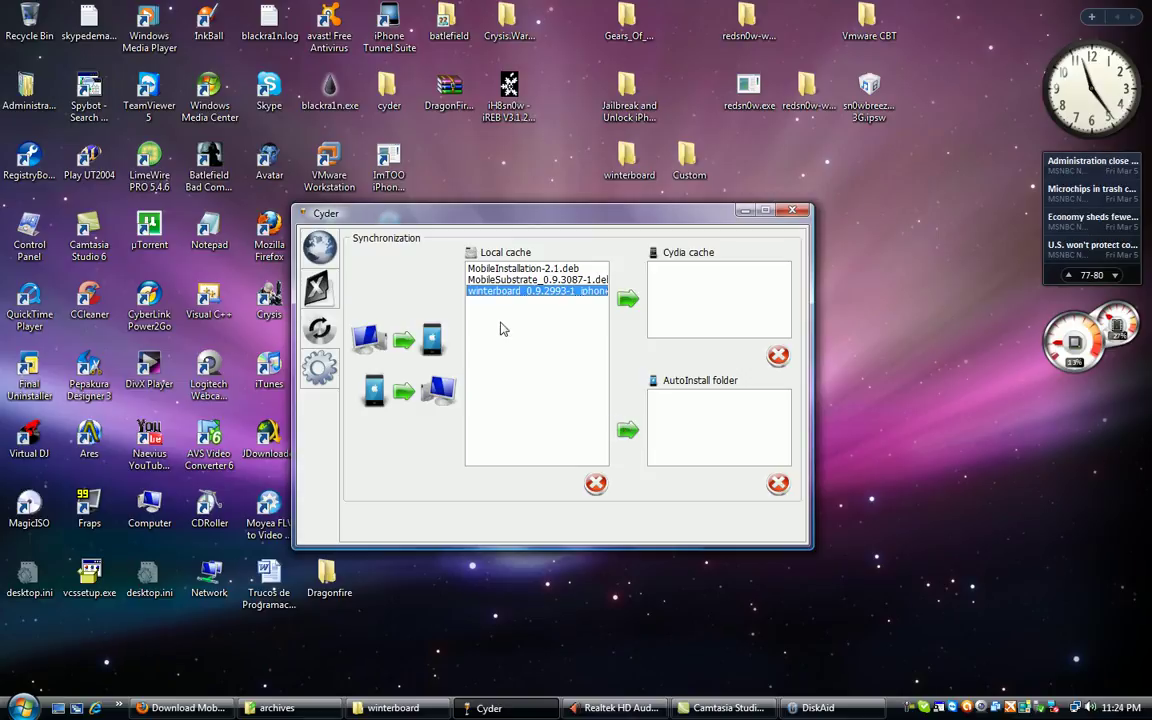
click(536, 280)
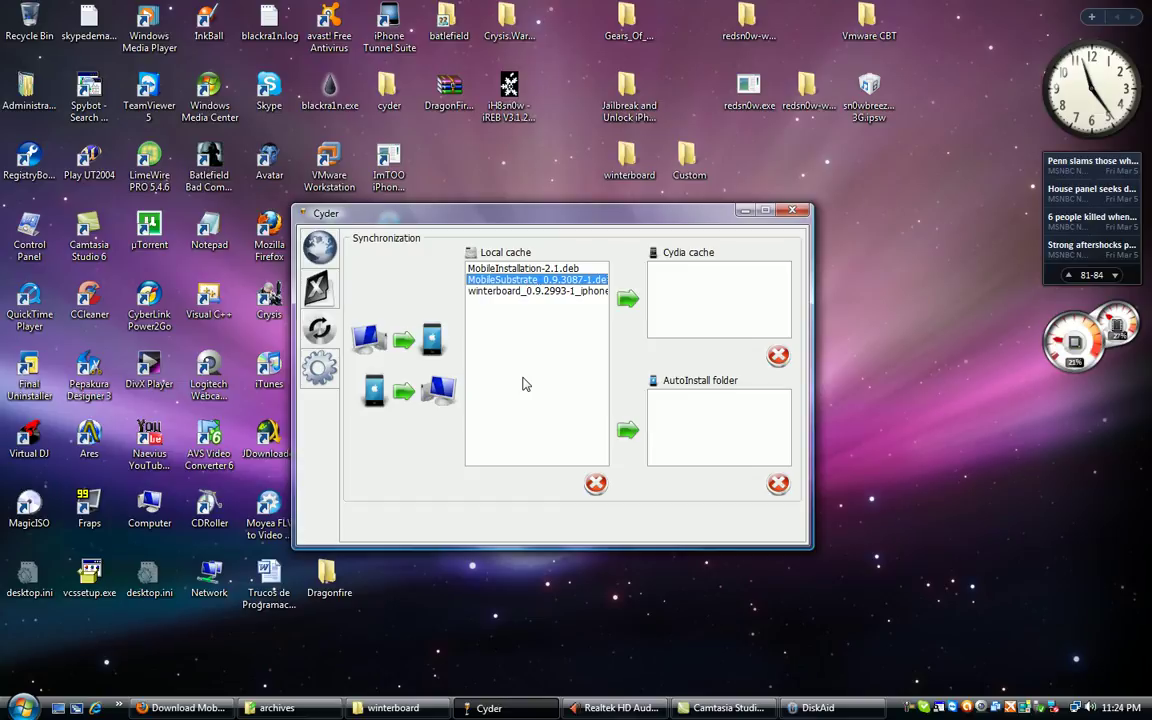
drag(562, 224, 594, 232)
click(534, 302)
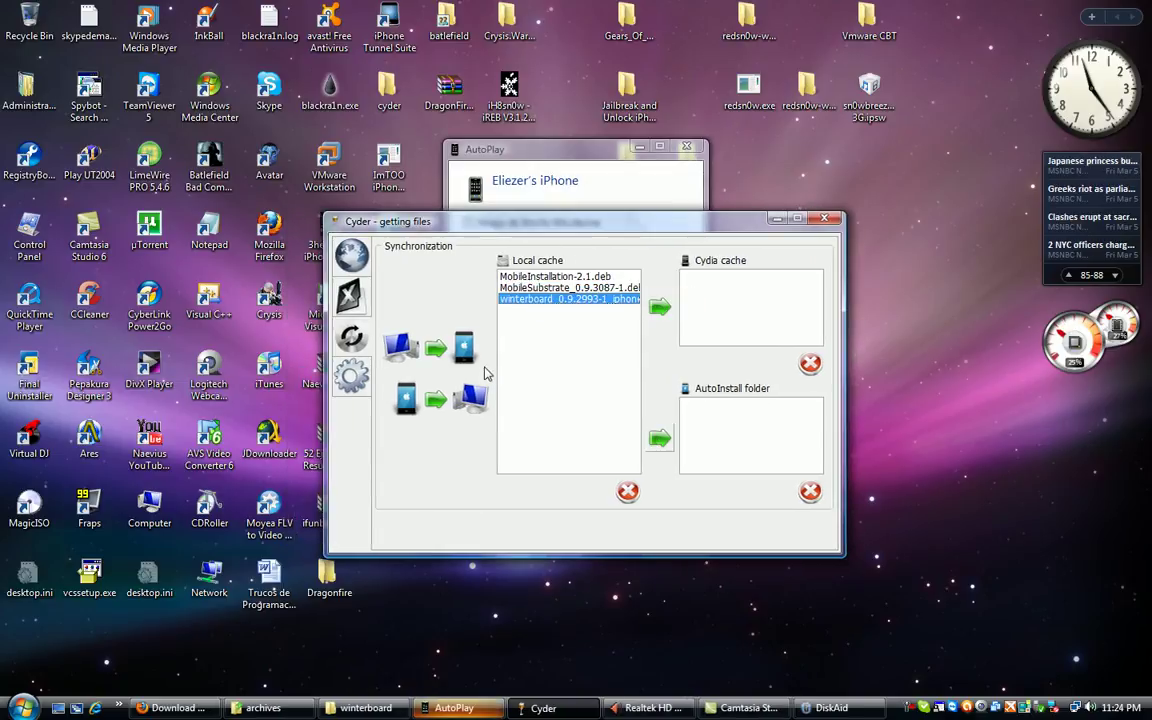
click(525, 288)
click(660, 438)
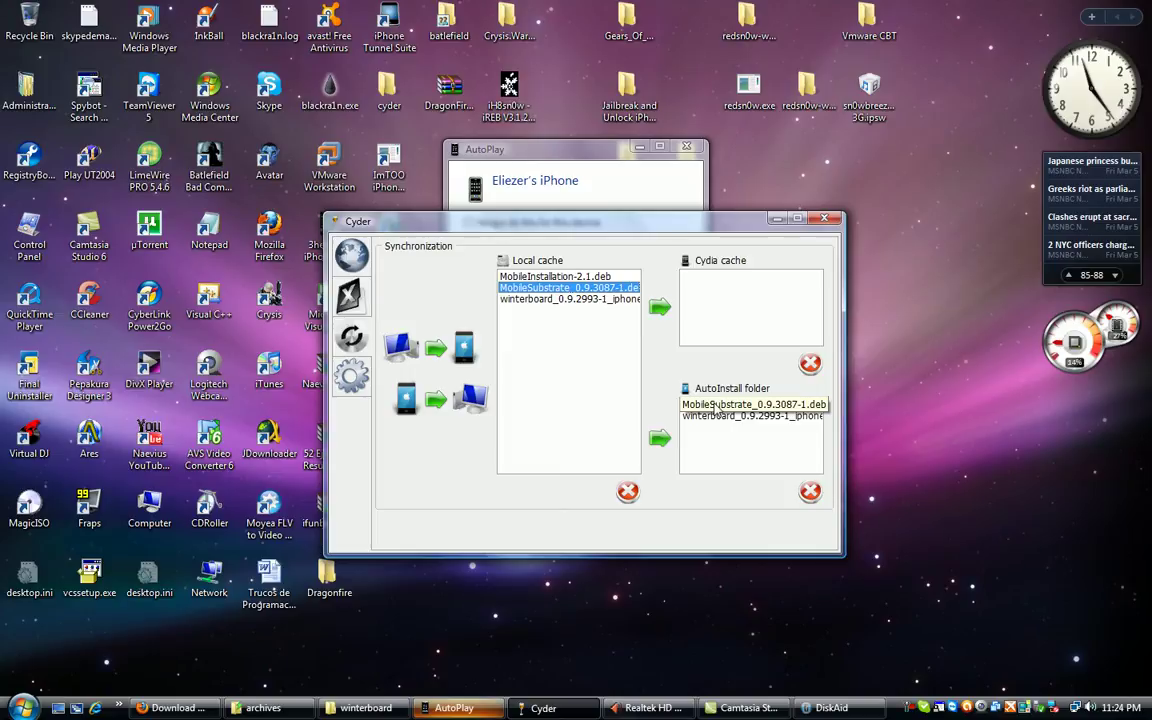
Switch to DiskAid, check the contents of the iPhone's root/Media/Cydia/AutoInstall folder, and close DiskAid
drag(615, 231, 751, 210)
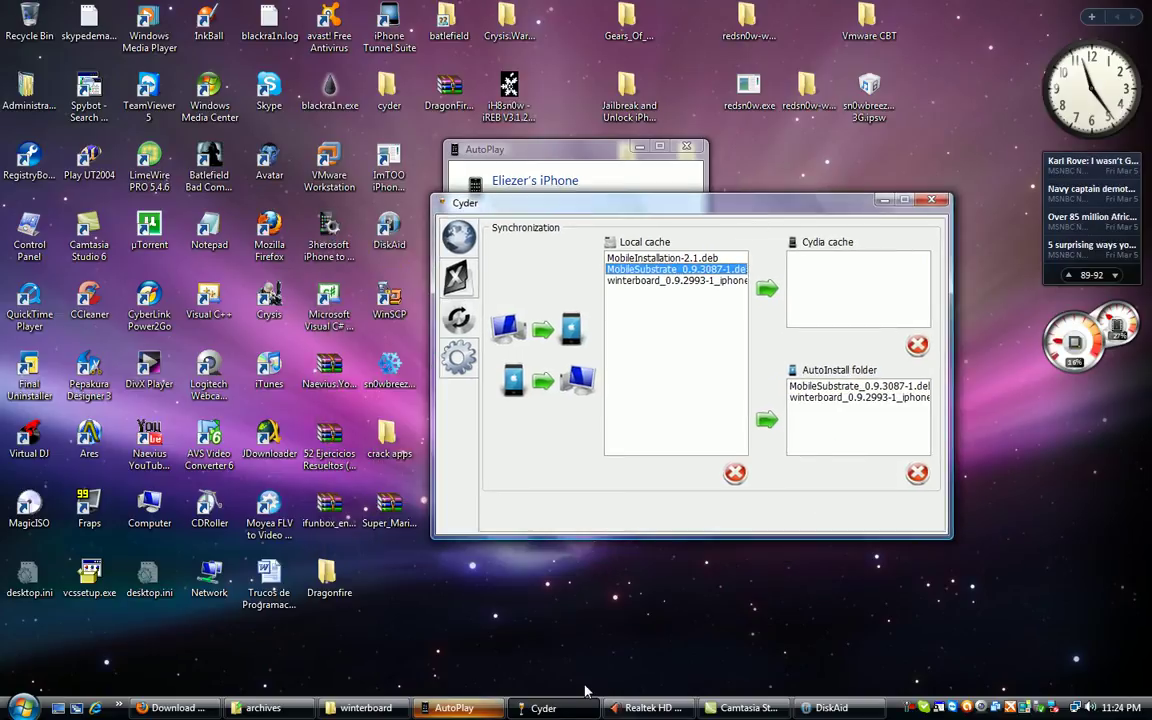
click(838, 711)
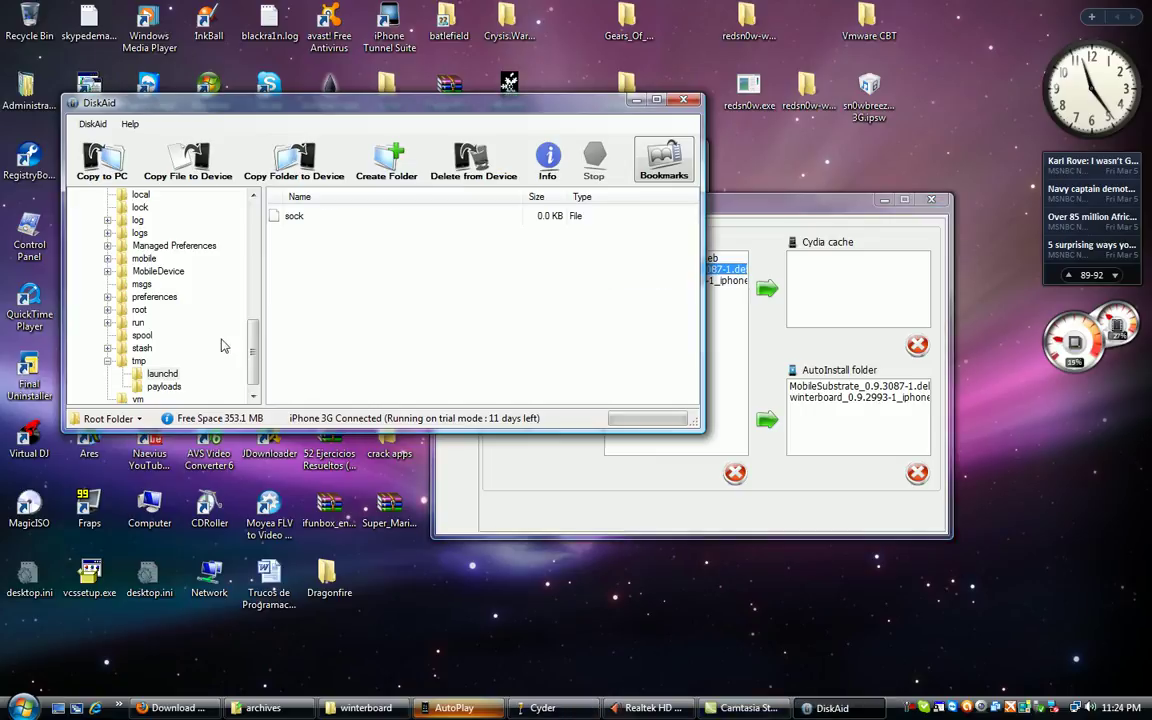
scroll(245, 360, down, 1)
drag(246, 380, 255, 360)
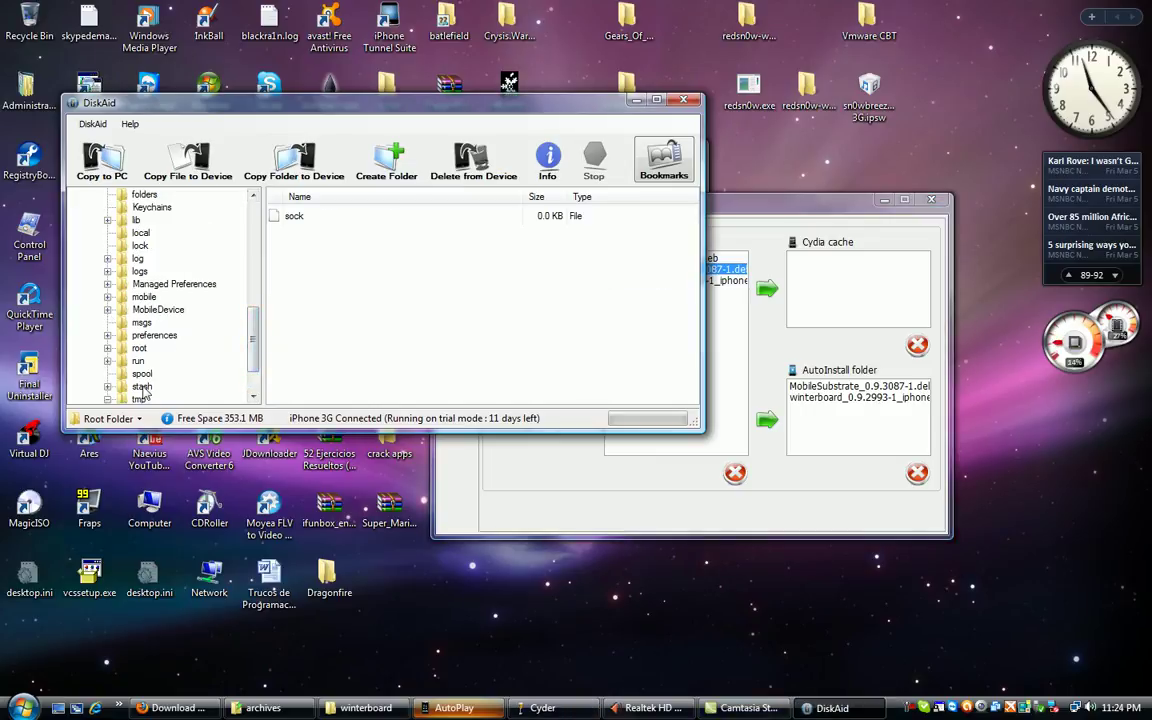
scroll(249, 345, down, 2)
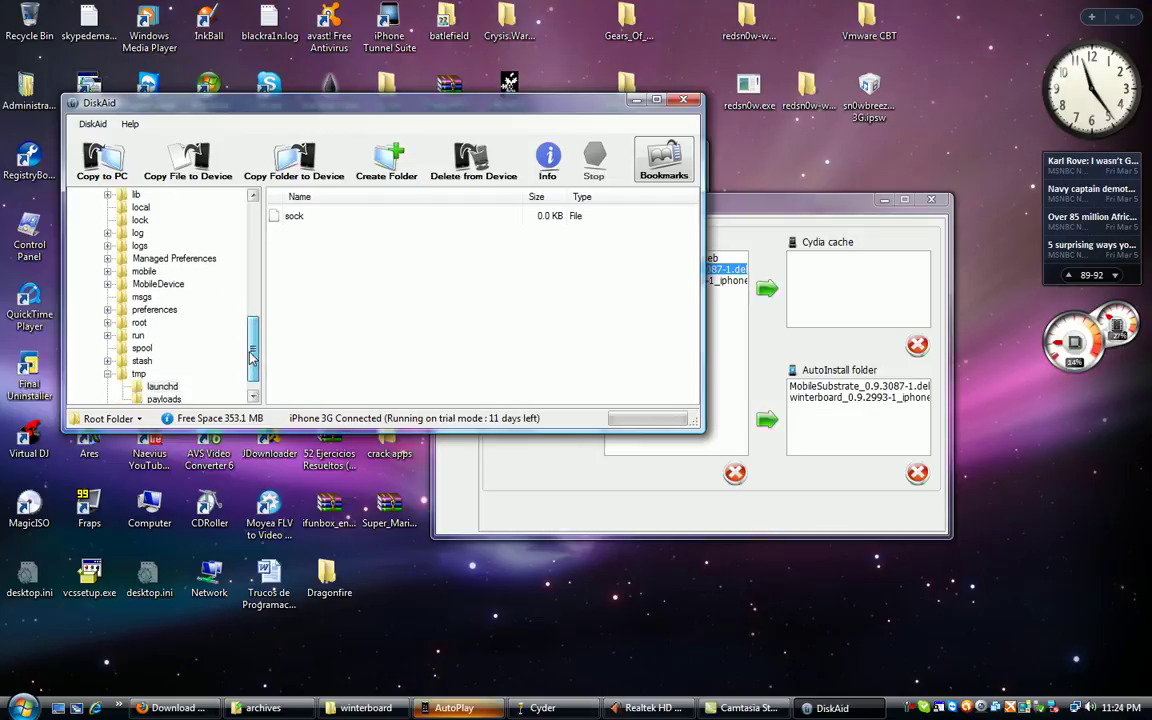
click(107, 323)
click(122, 348)
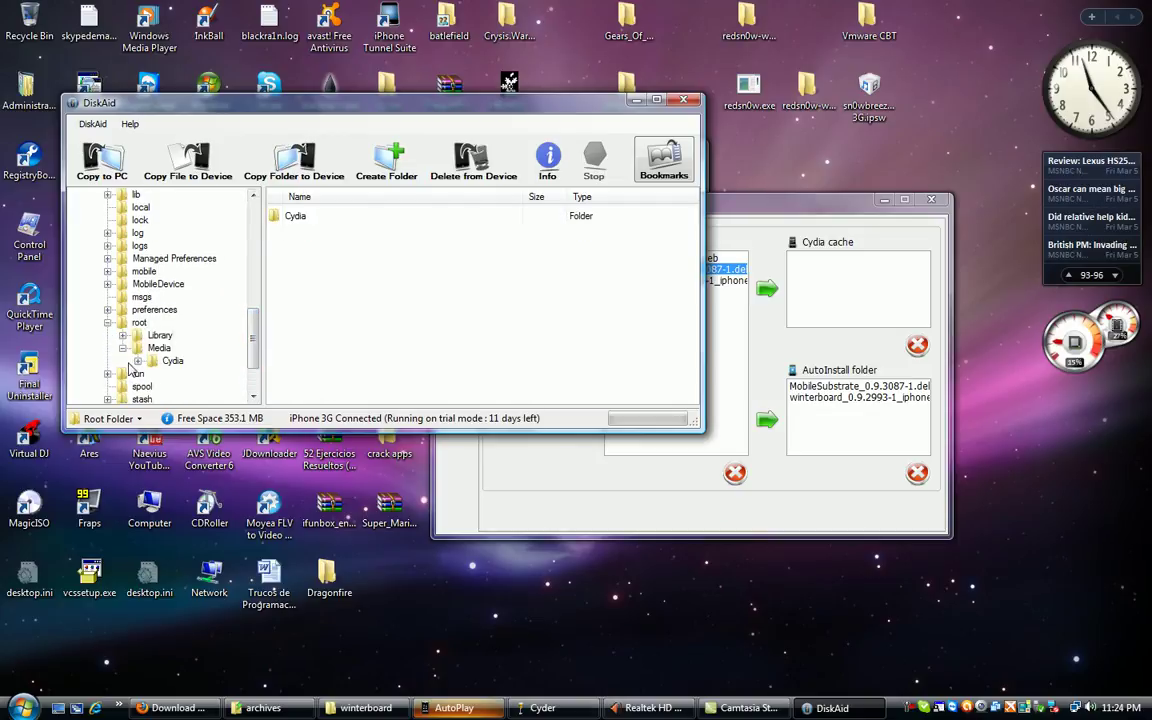
click(137, 360)
click(197, 373)
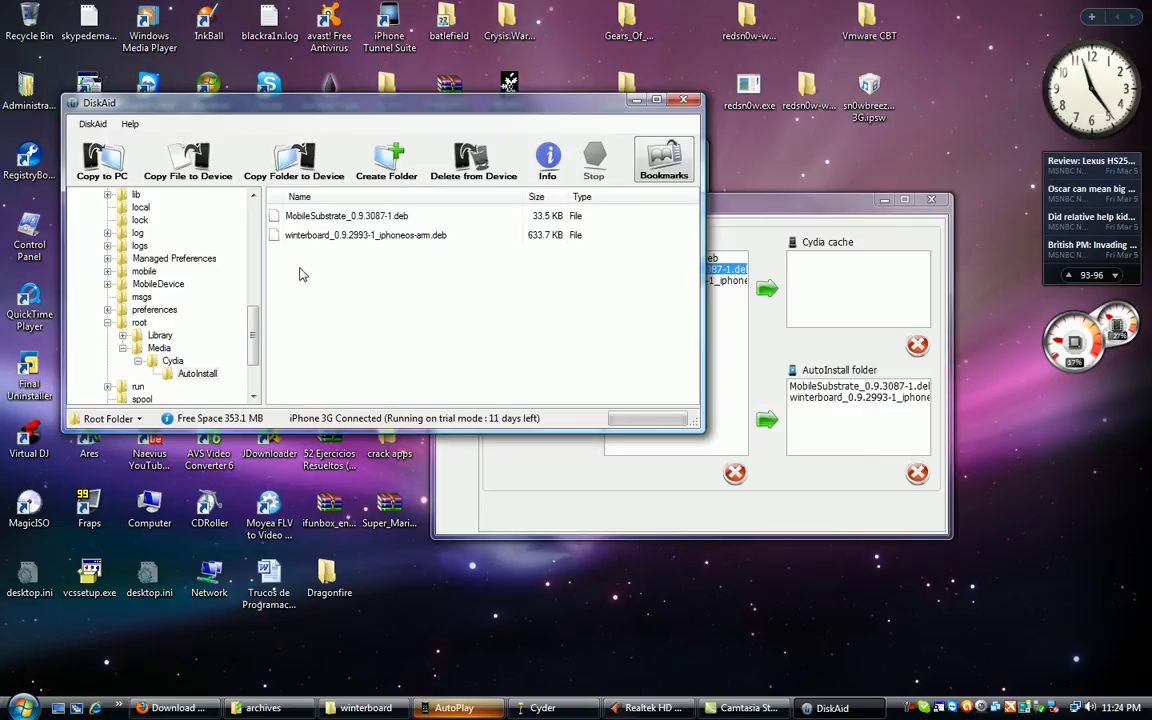
click(684, 99)
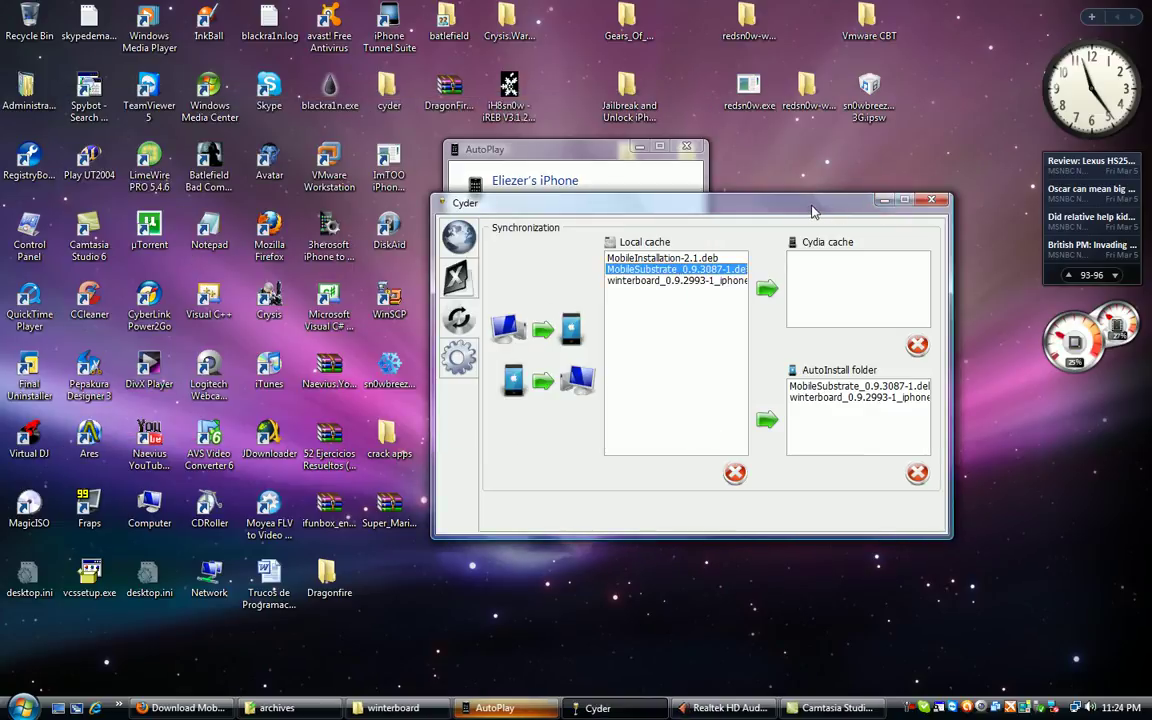
drag(750, 200, 718, 196)
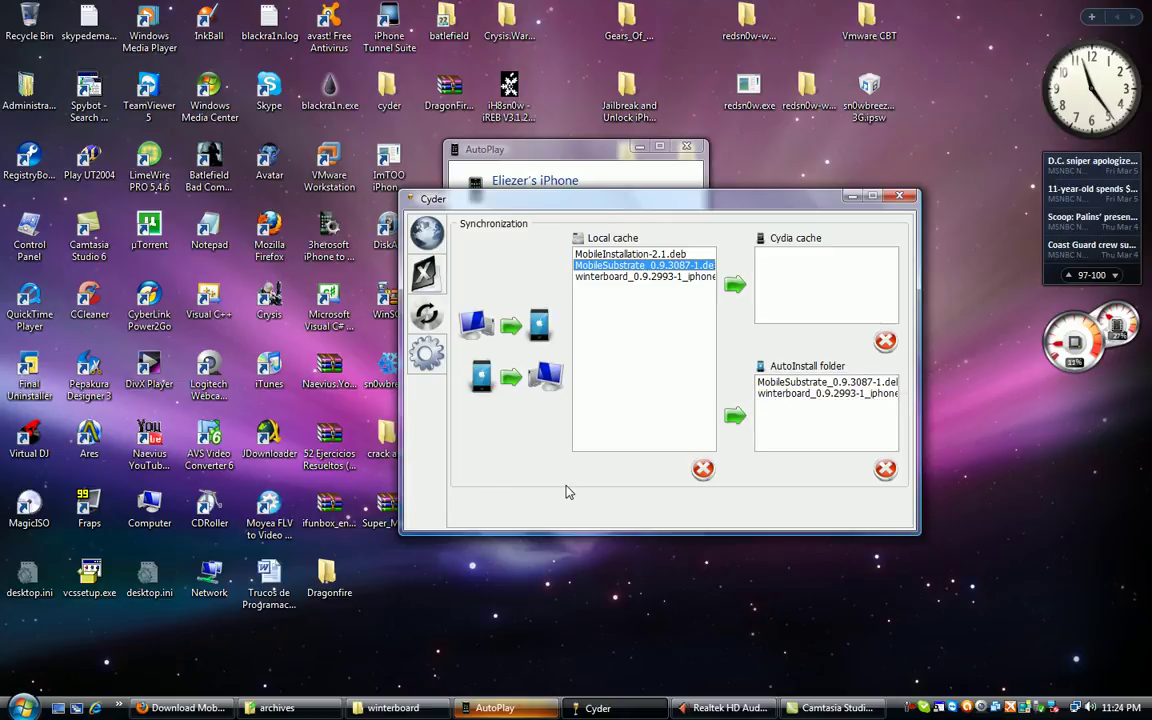
drag(567, 195, 529, 196)
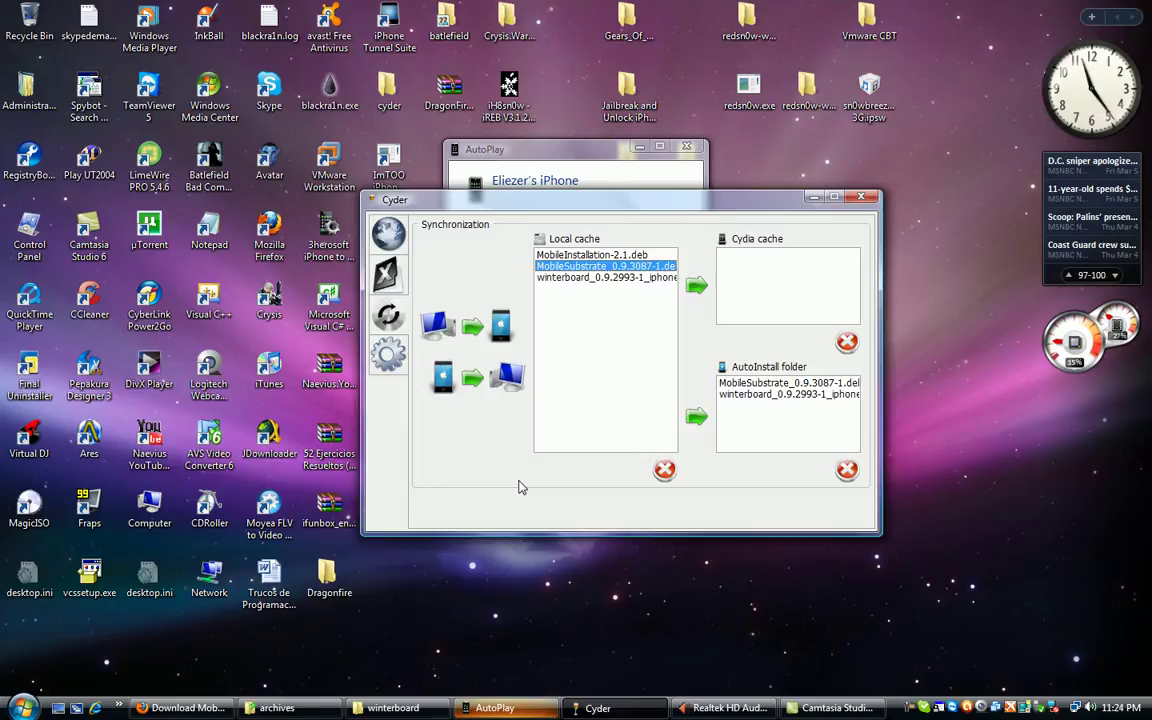
drag(545, 199, 510, 196)
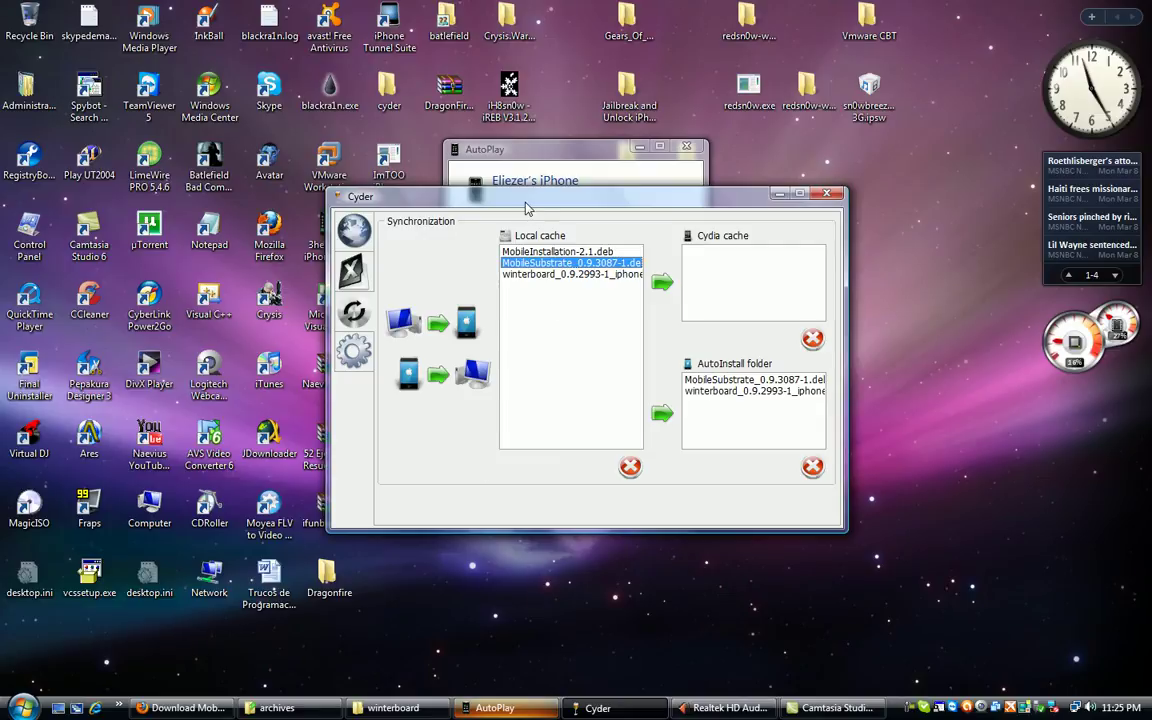
mouse_move(527, 206)
mouse_down()
mouse_move(512, 199)
mouse_move(513, 210)
mouse_up()
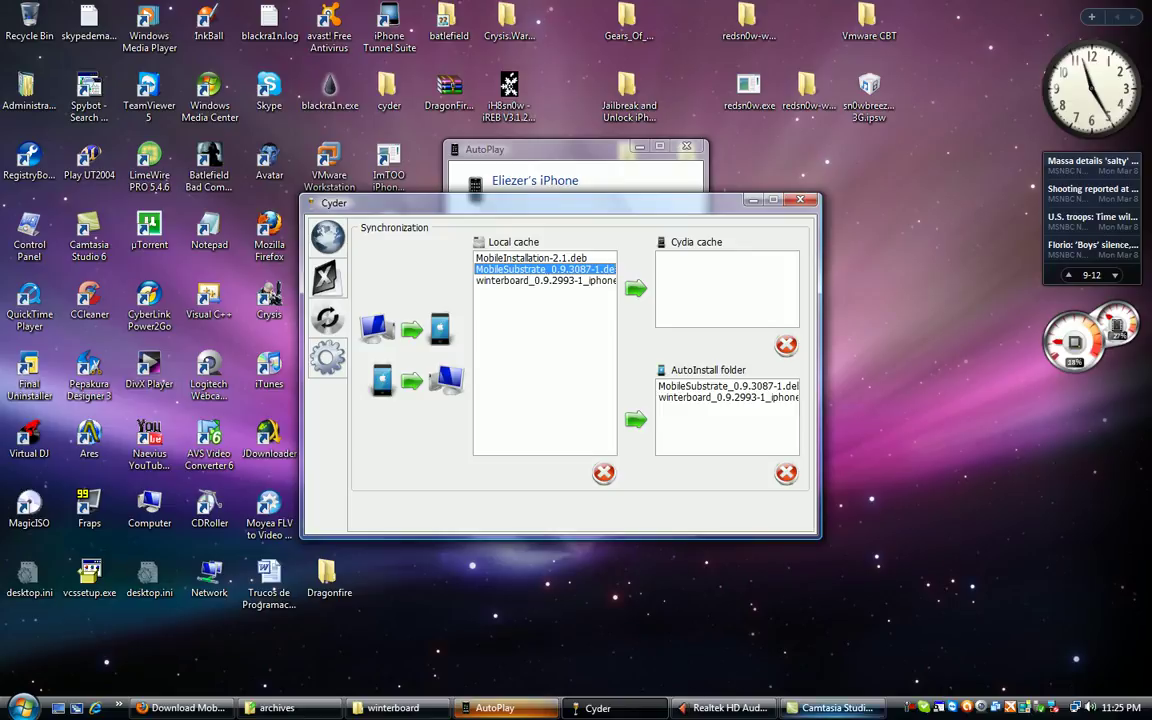
click(831, 714)
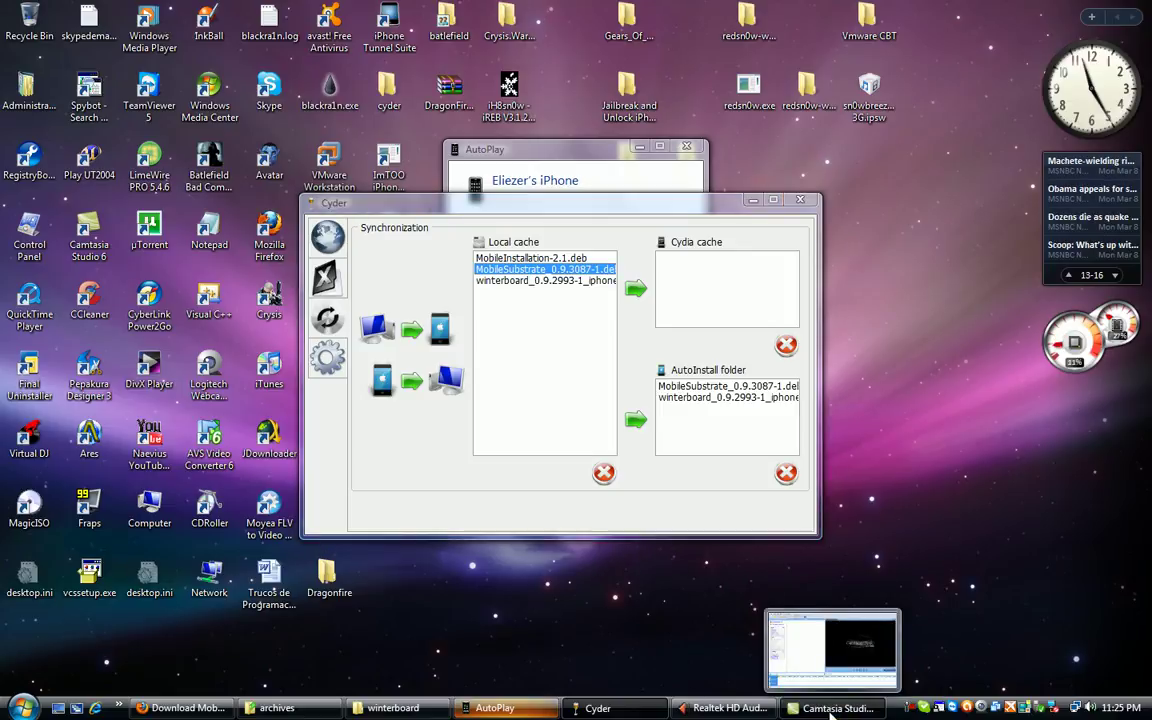
click(831, 714)
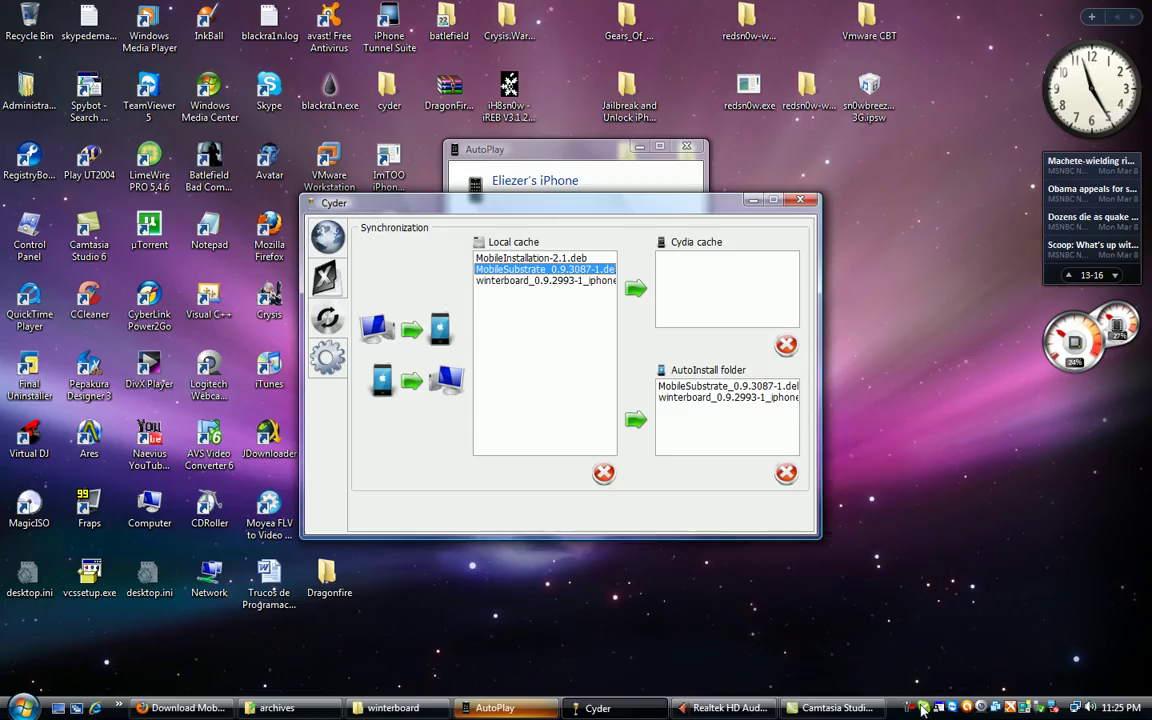
click(909, 710)
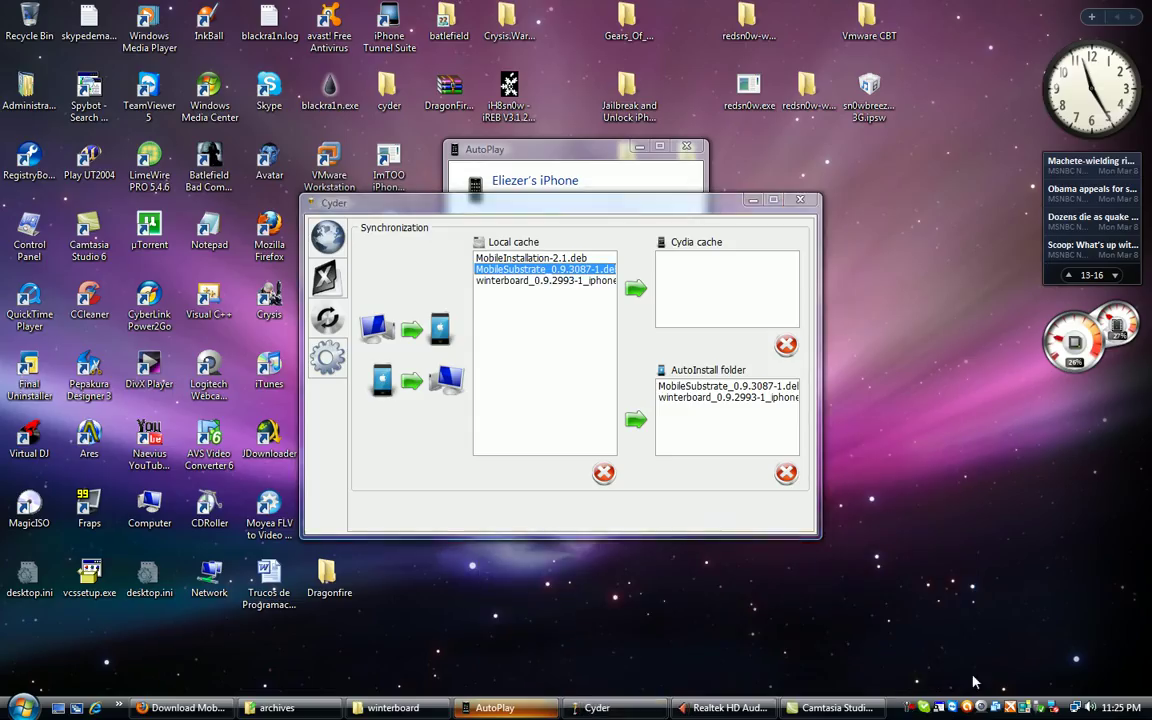